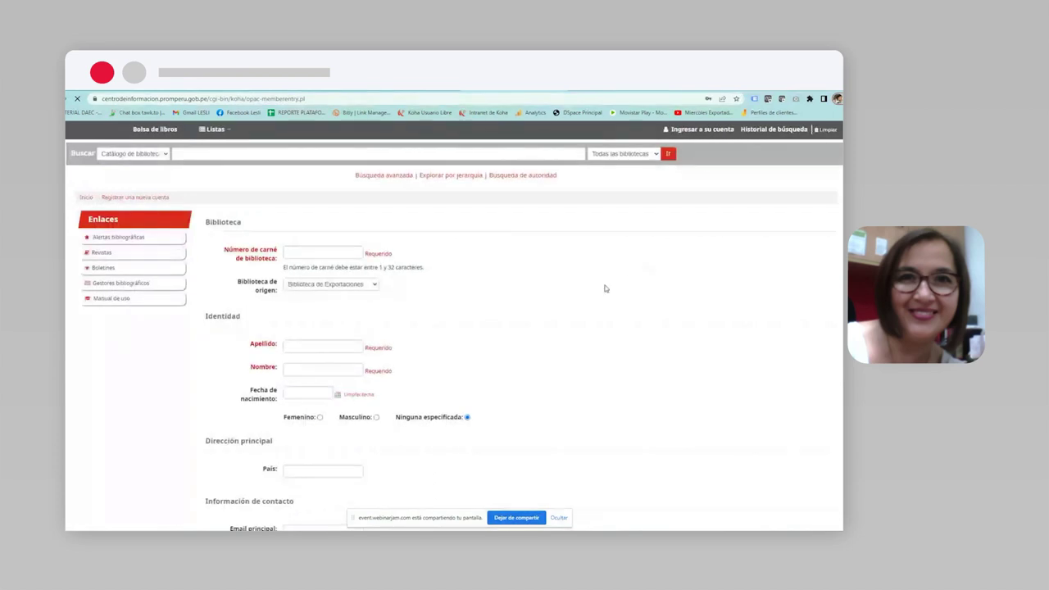
# Examine the fields of the new-account registration form, including the available home library options, down to the verification section
pyautogui.click(312, 256)
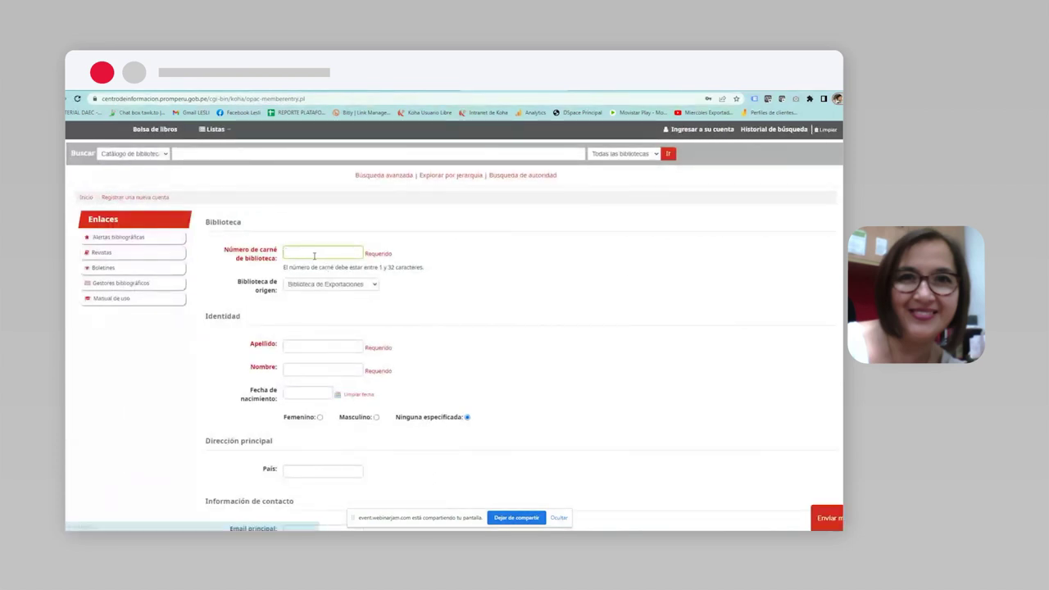
pyautogui.scroll(-1, 454, 326)
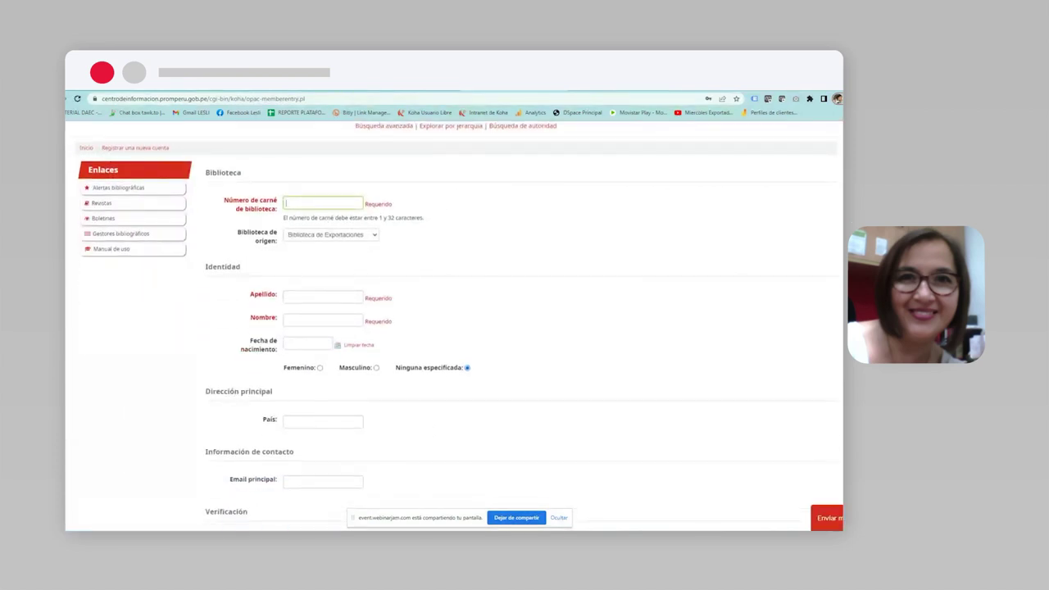
pyautogui.click(375, 236)
pyautogui.click(375, 236)
pyautogui.click(374, 237)
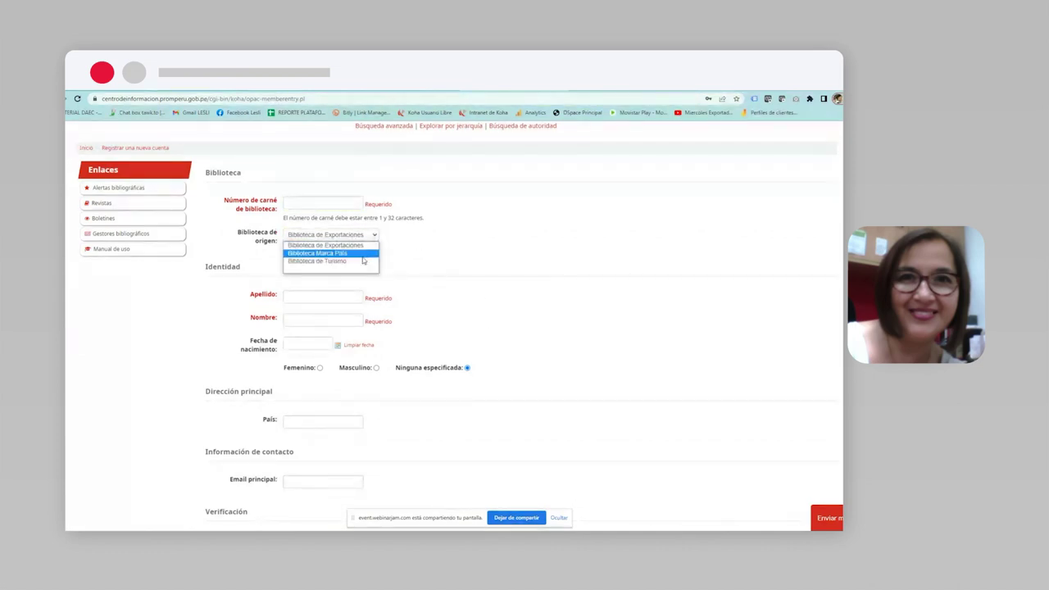
pyautogui.click(486, 235)
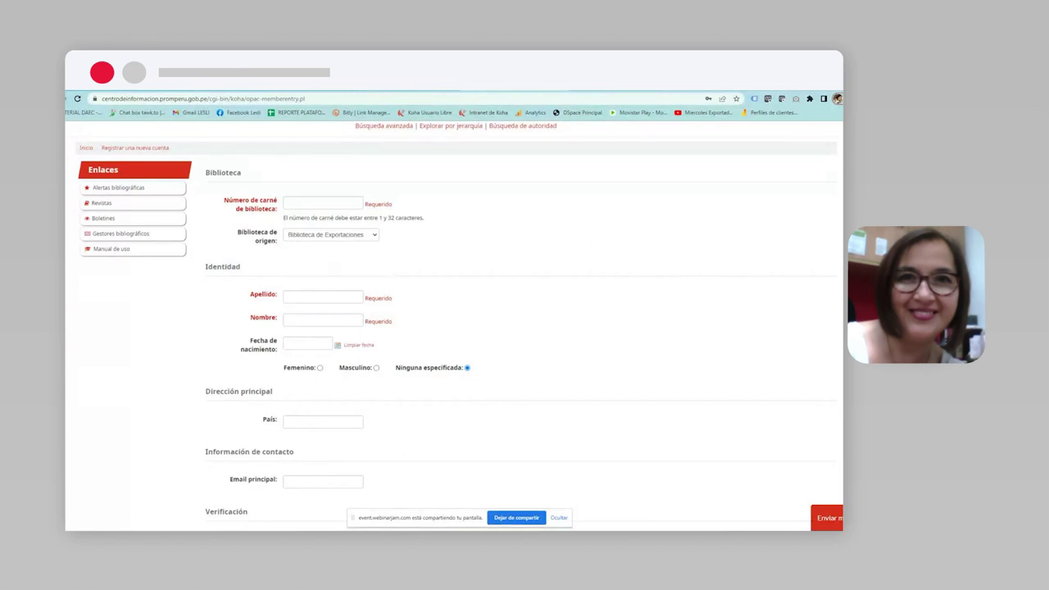
pyautogui.scroll(-1, 457, 327)
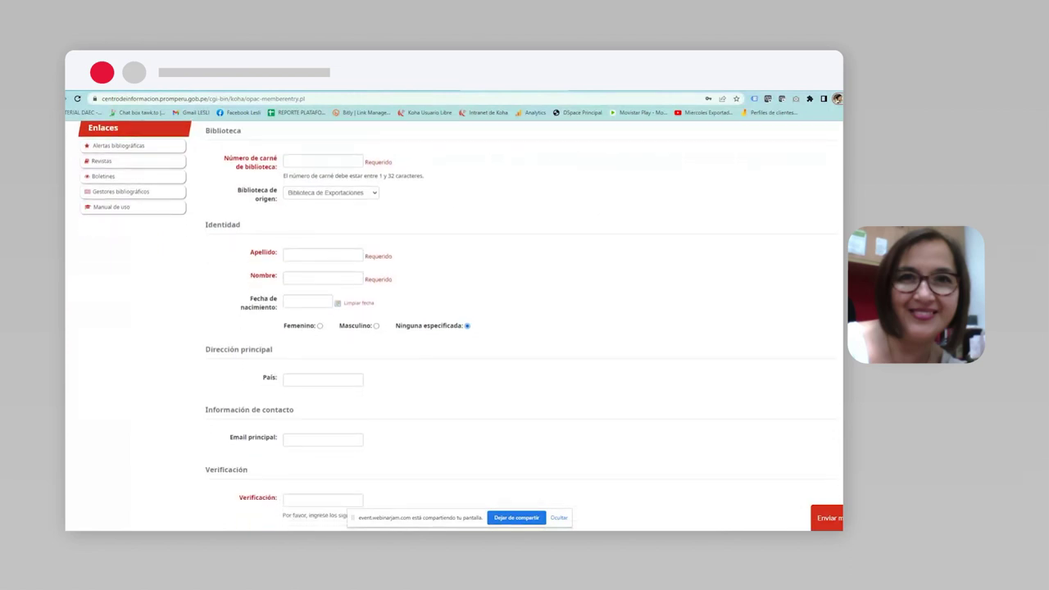
pyautogui.scroll(-1, 456, 327)
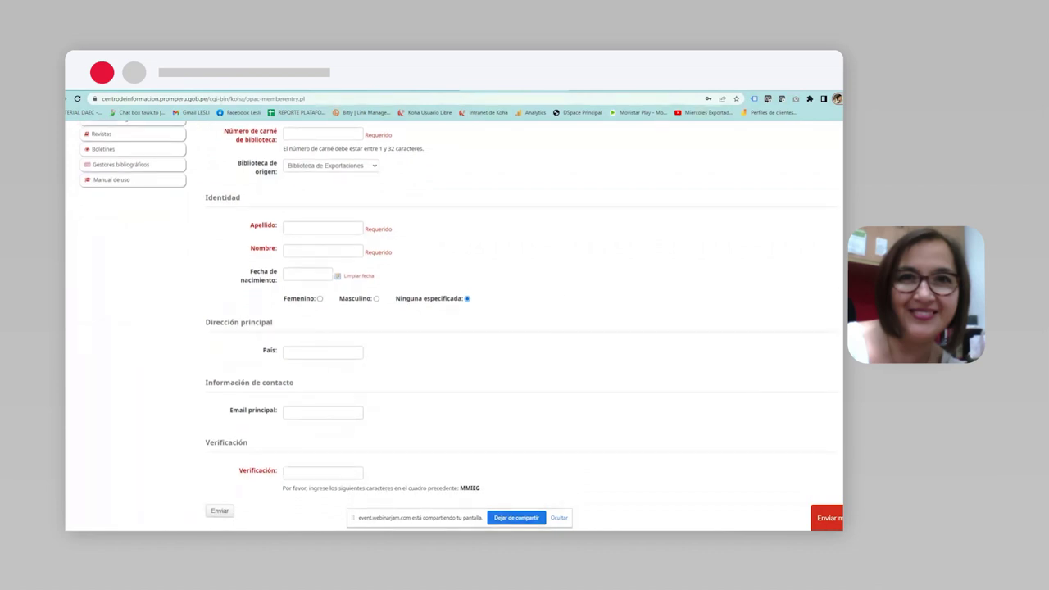
pyautogui.scroll(-2, 456, 328)
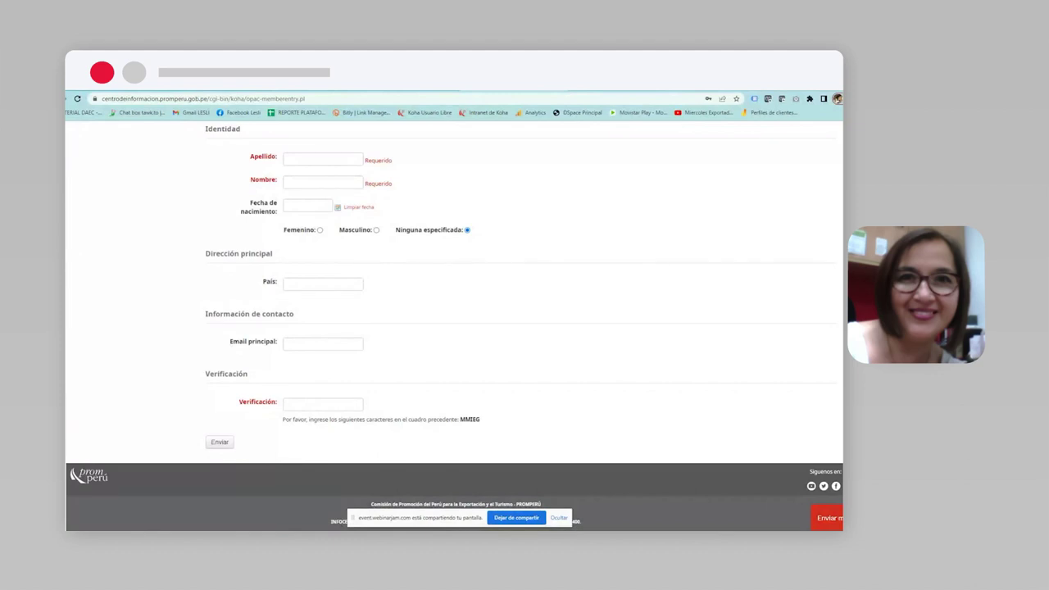
pyautogui.scroll(2, 807, 277)
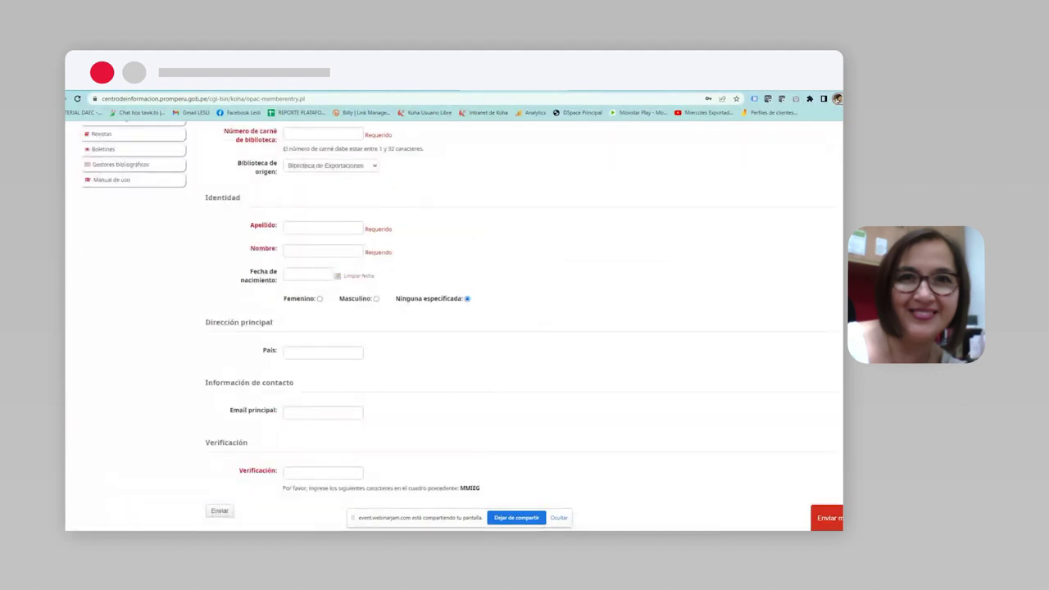
pyautogui.scroll(-2, 456, 328)
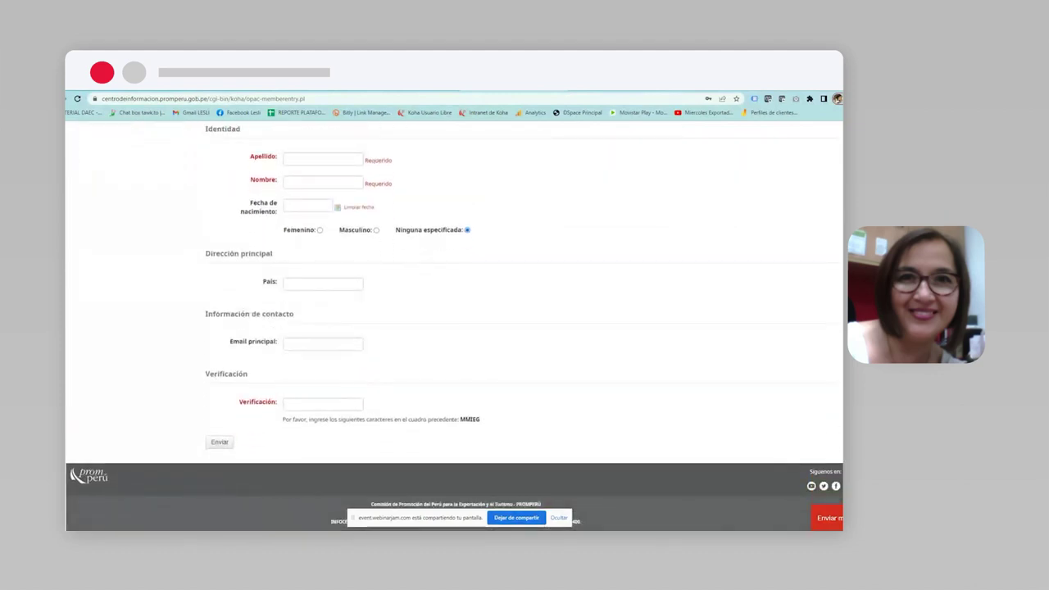
pyautogui.scroll(5, 276, 200)
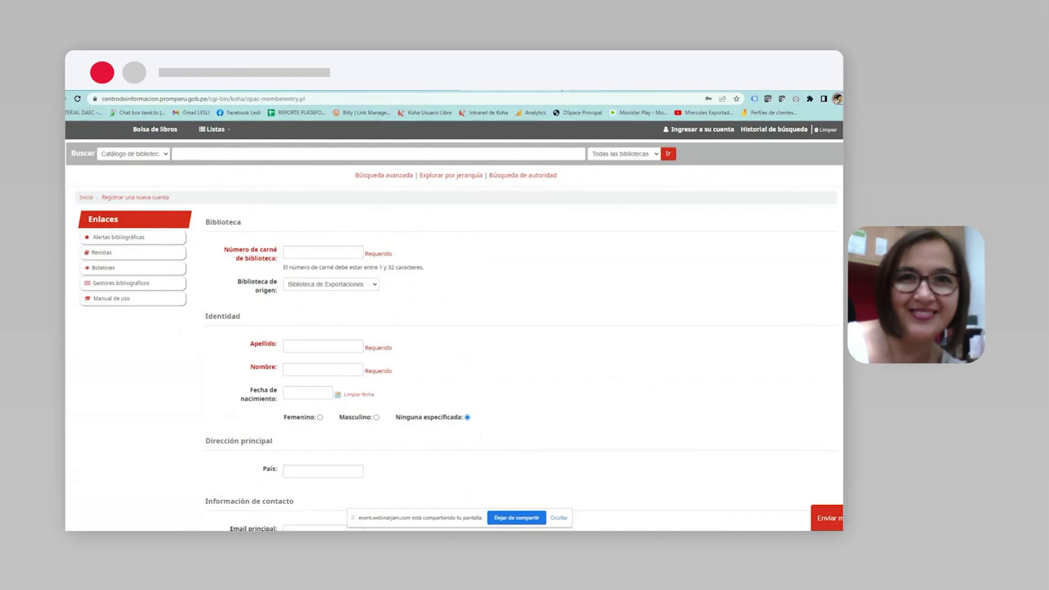
# Return to the library's home page and log in to the account with the prefilled credentials
pyautogui.hotkey('alt', 'Left')
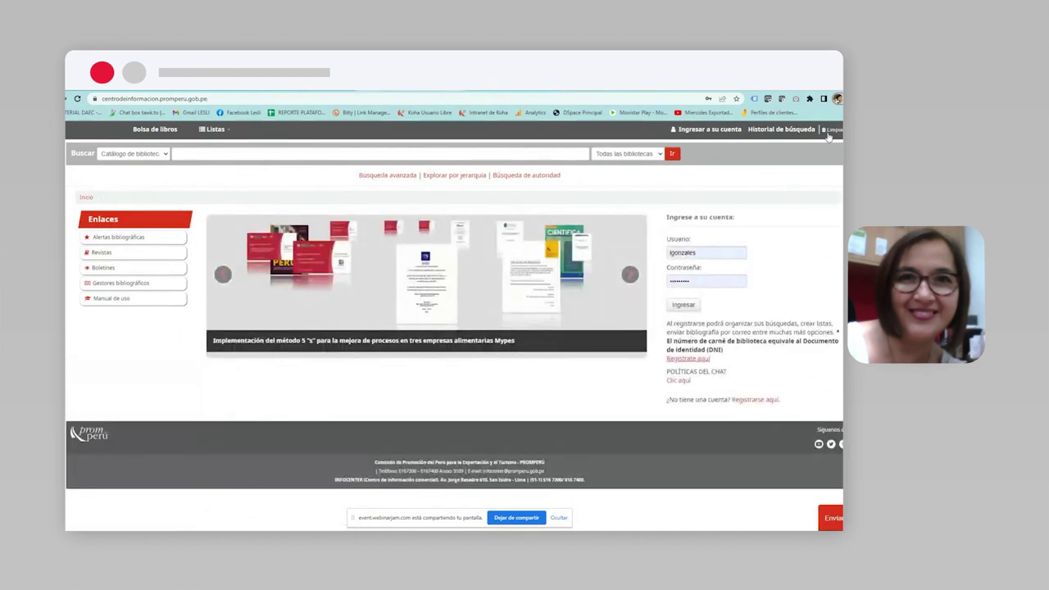
pyautogui.click(682, 309)
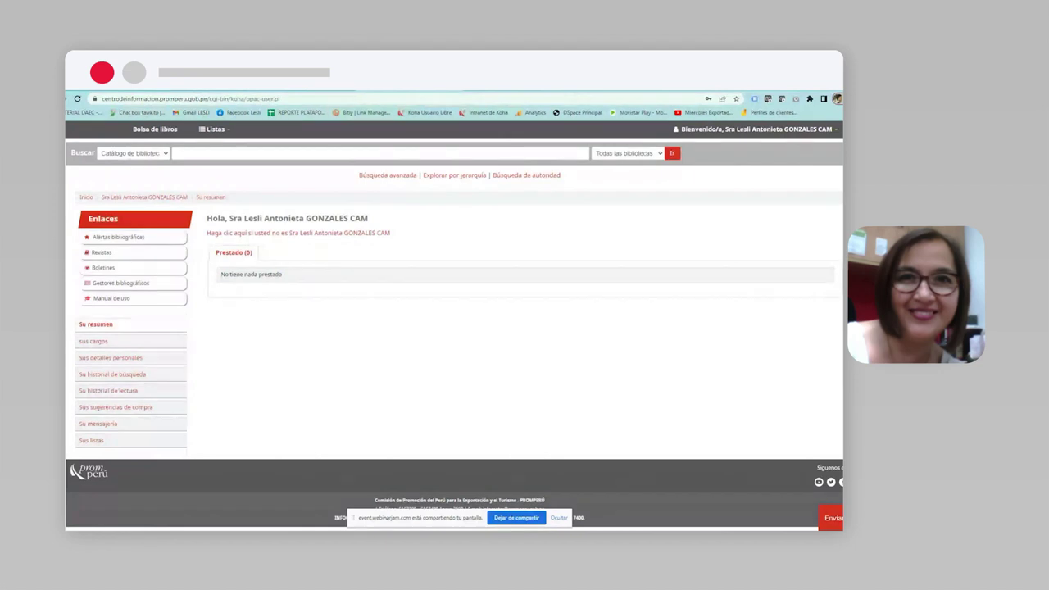
# Review the account's personal details, covering the identity, main address, contact information and alternate address sections
pyautogui.click(99, 362)
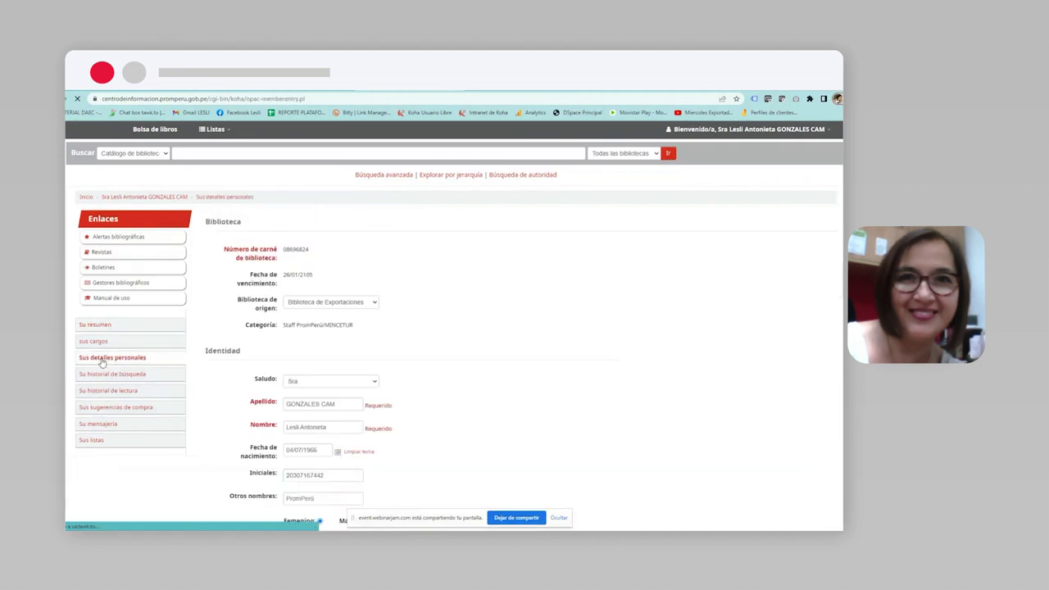
pyautogui.scroll(-10, 452, 303)
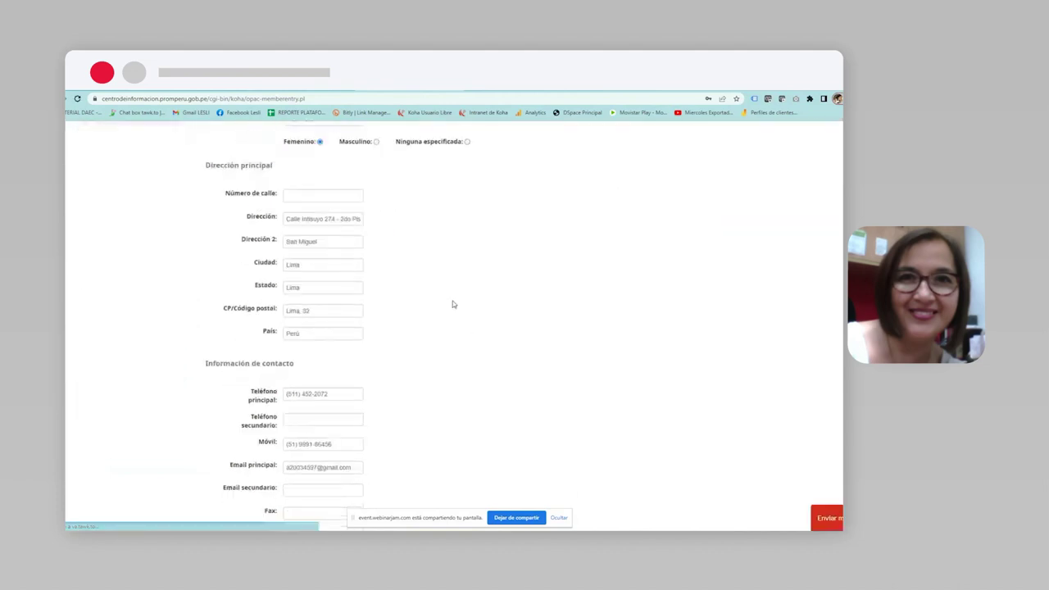
pyautogui.scroll(3, 452, 304)
pyautogui.scroll(-3, 452, 305)
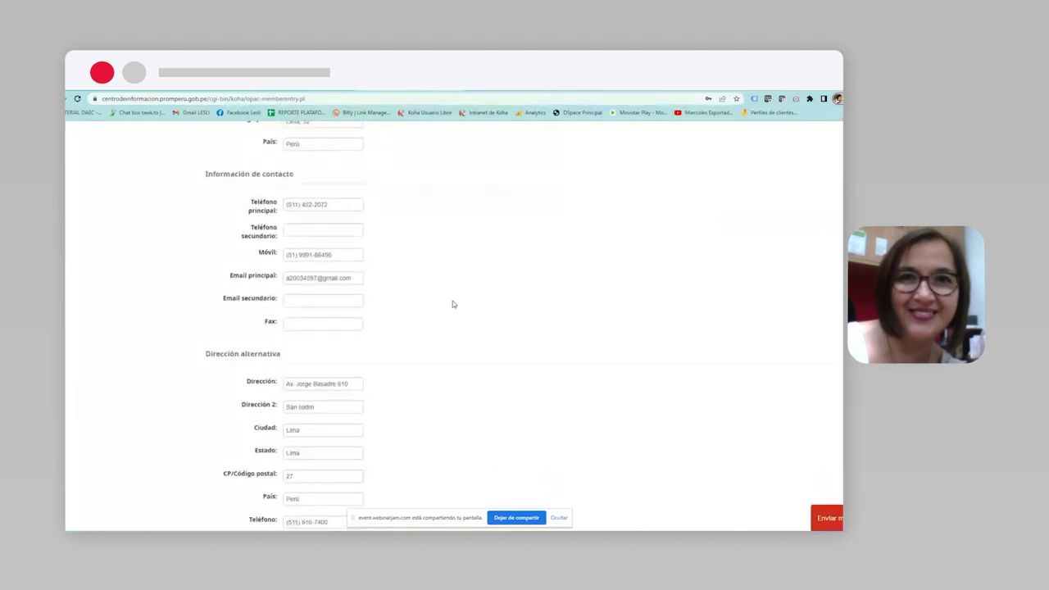
pyautogui.scroll(10, 453, 304)
pyautogui.scroll(-5, 452, 305)
pyautogui.scroll(5, 453, 304)
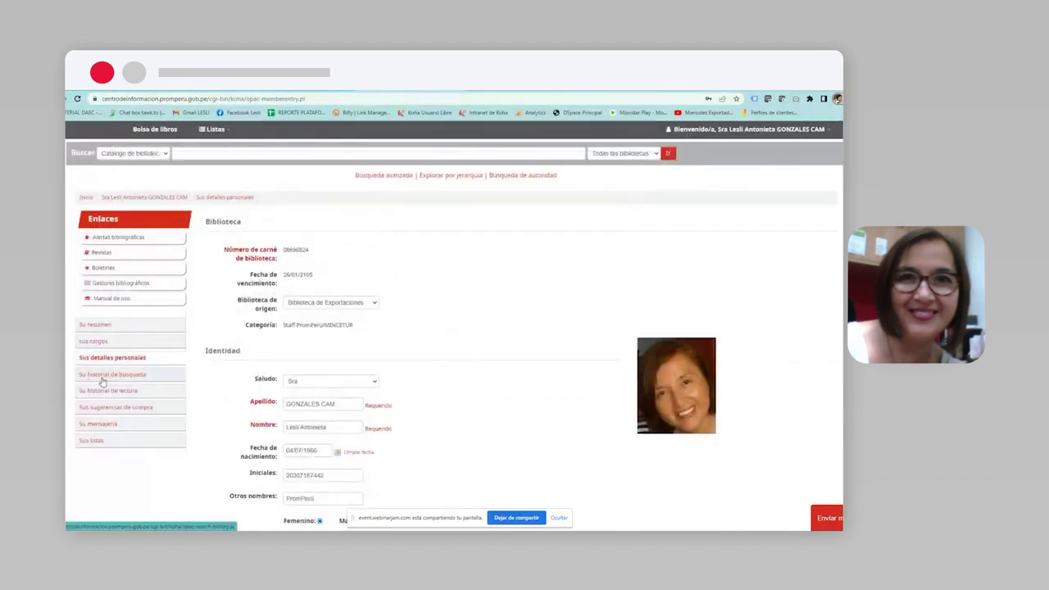
# Review the account's catalogue search history and its reading history
pyautogui.click(100, 380)
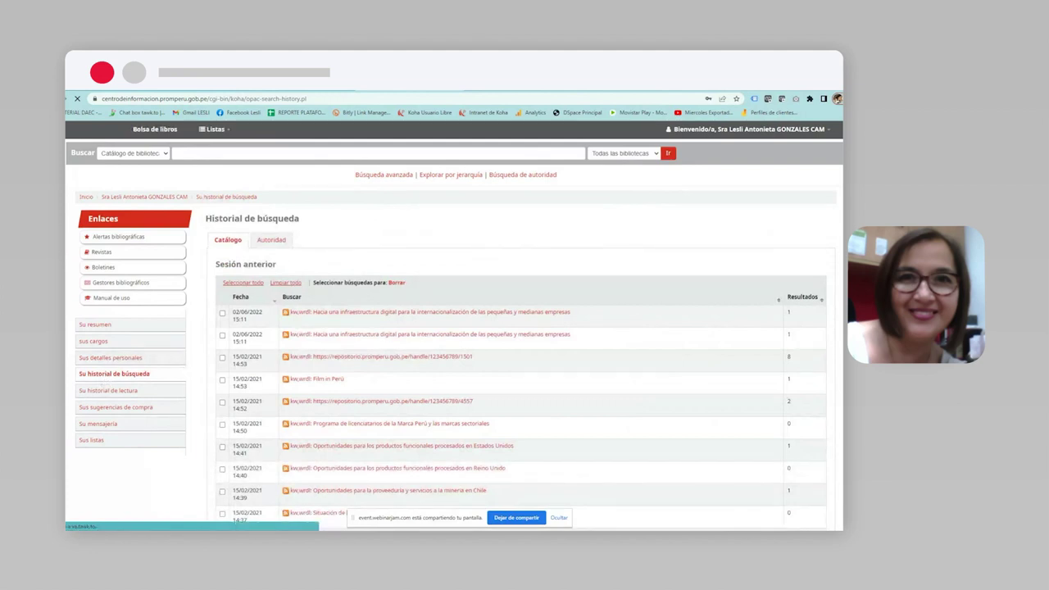
pyautogui.scroll(-1, 454, 327)
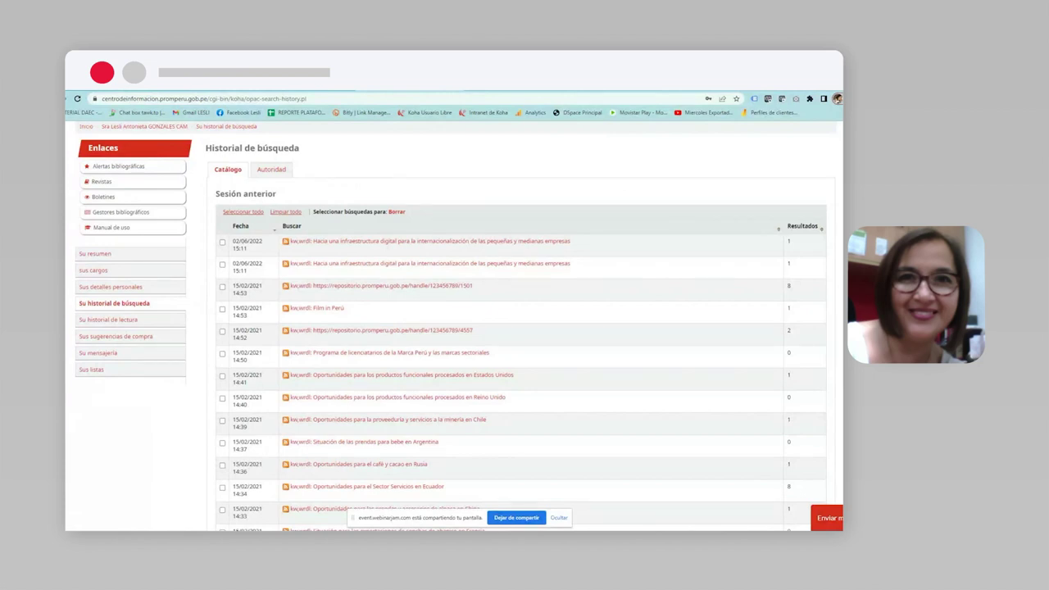
pyautogui.scroll(-1, 123, 312)
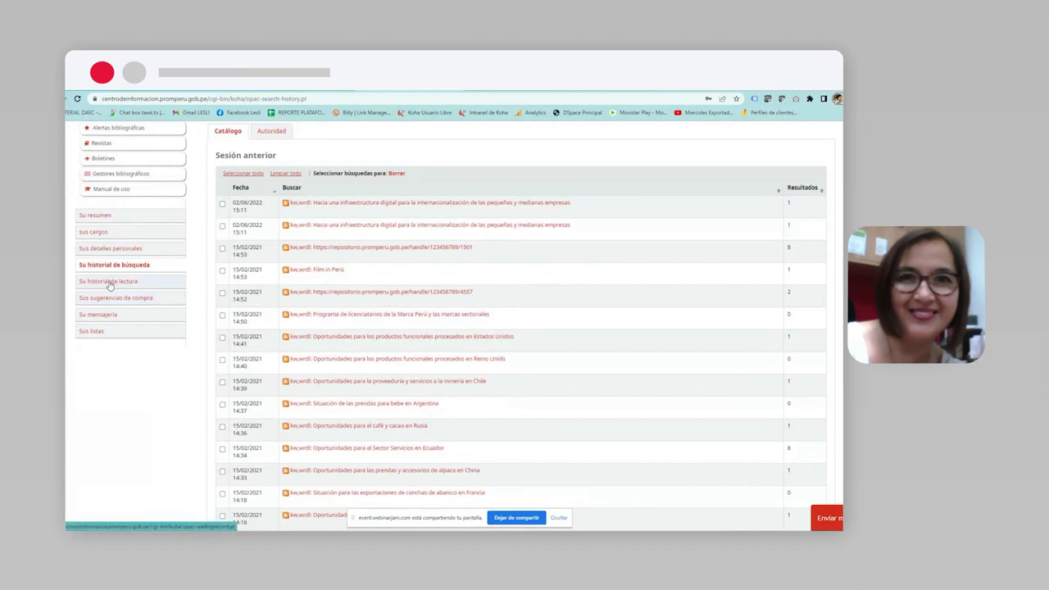
pyautogui.click(110, 286)
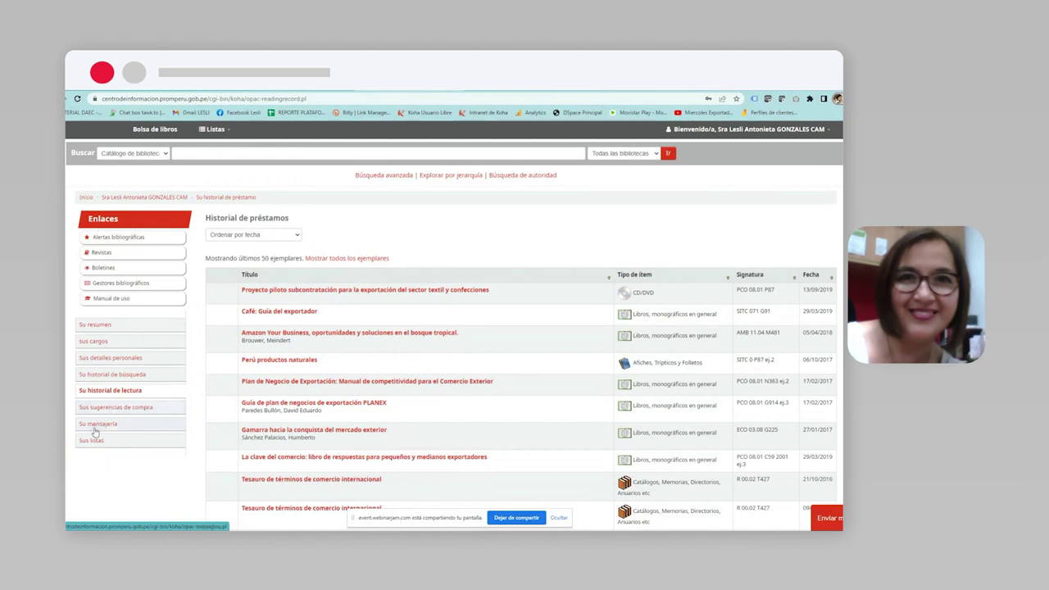
# Revisit the account summary, open the account's own lists and look over the public lists offered in the catalogue
pyautogui.click(97, 326)
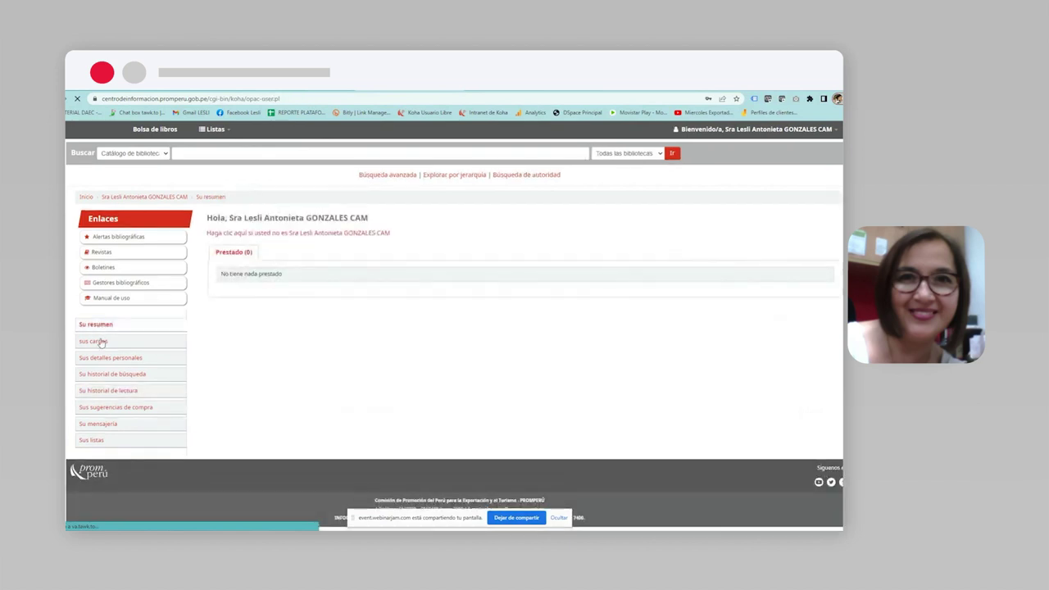
pyautogui.click(96, 442)
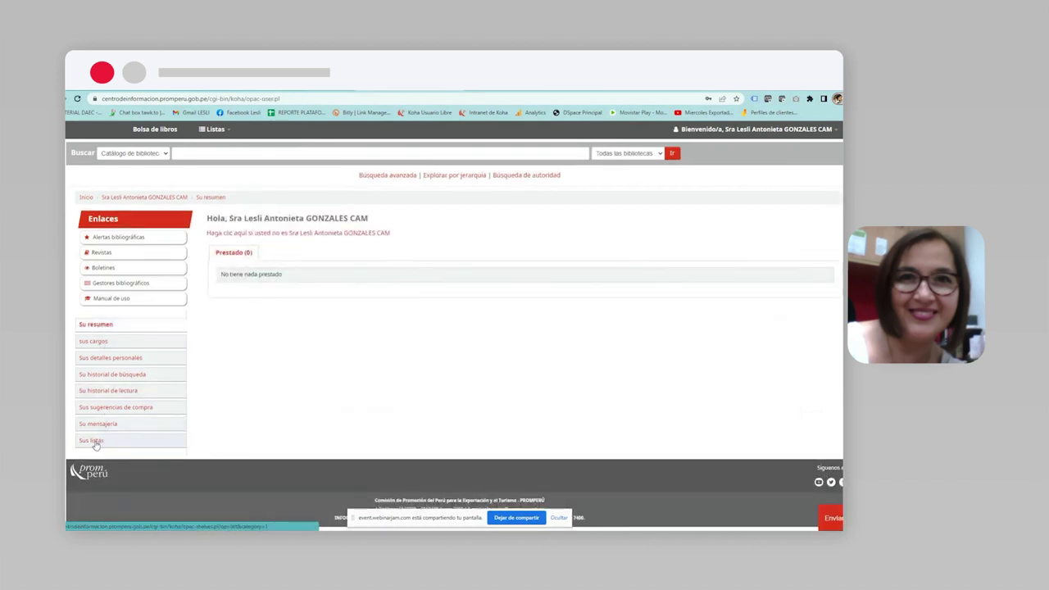
pyautogui.click(96, 442)
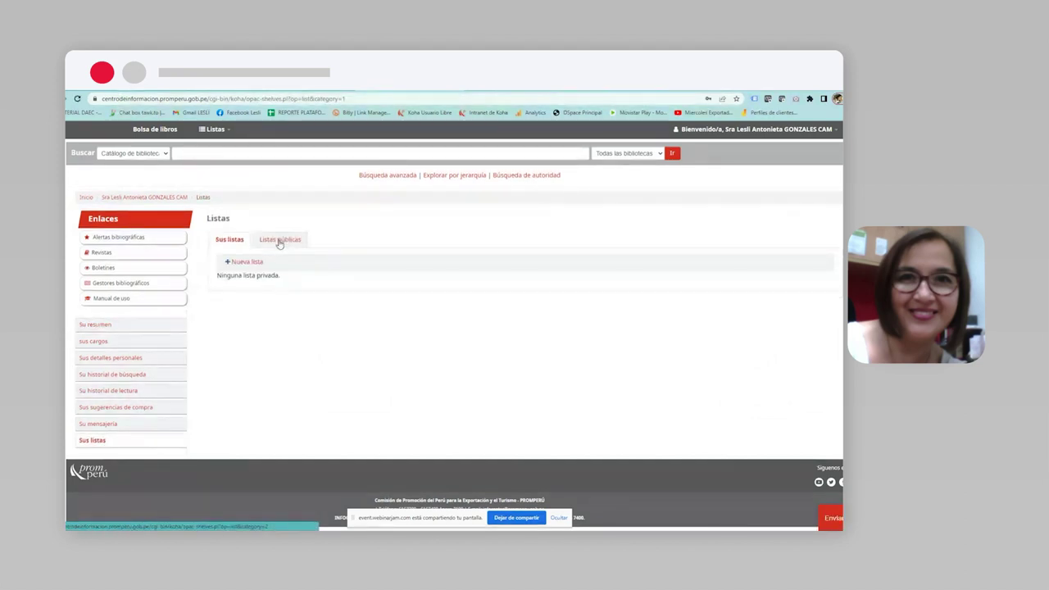
pyautogui.click(225, 132)
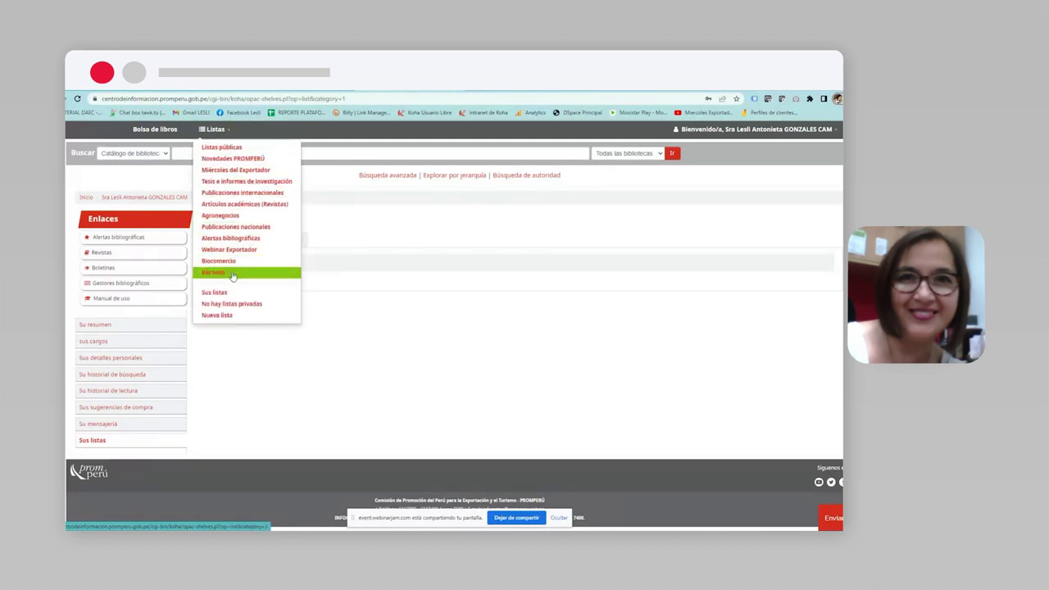
pyautogui.click(318, 244)
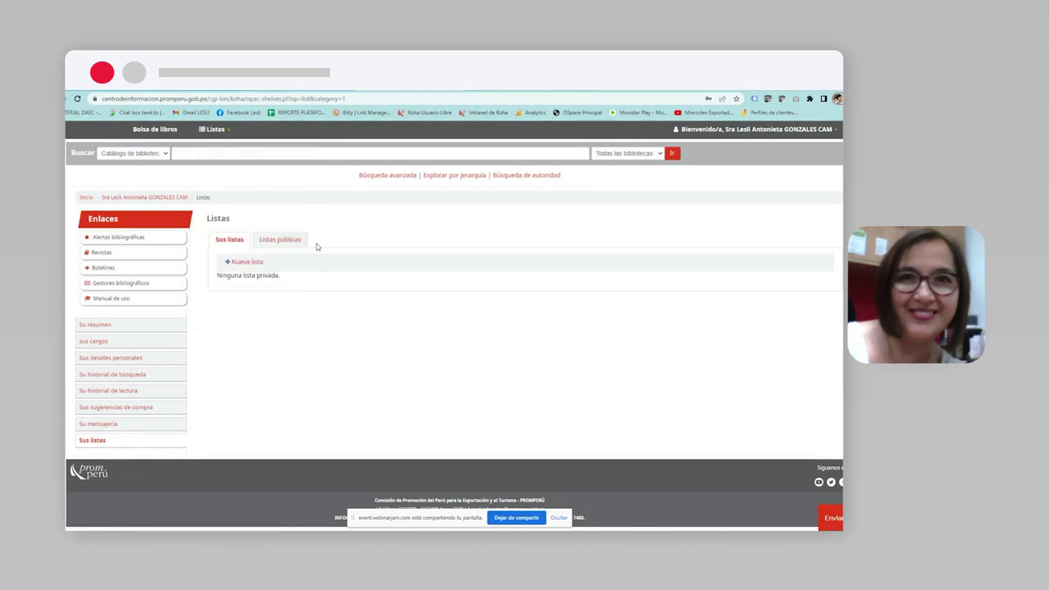
# Create and save a new list named Arandanos, keeping the category Privado
pyautogui.click(242, 268)
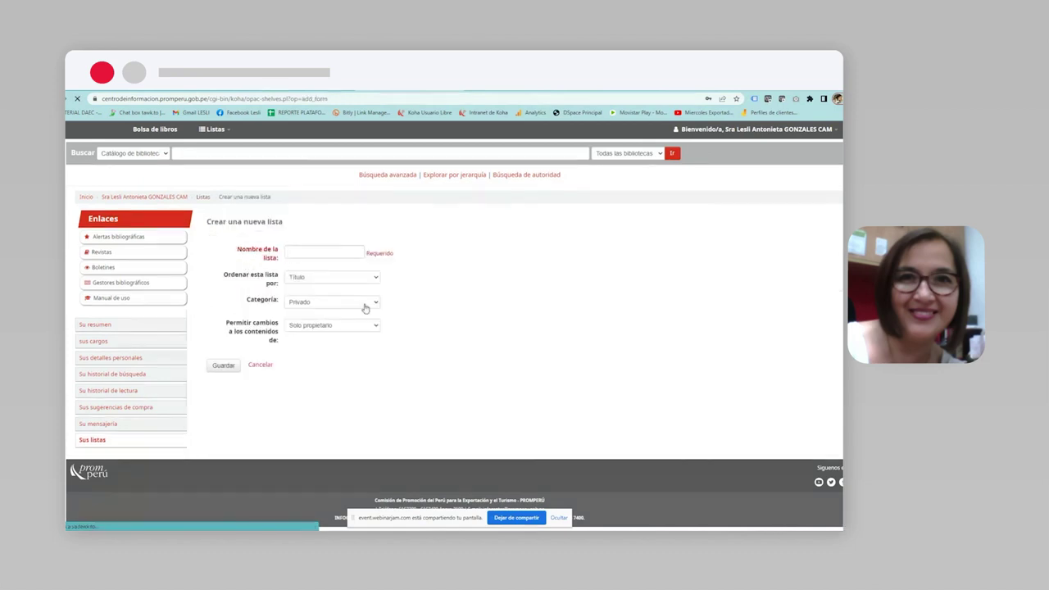
pyautogui.click(377, 304)
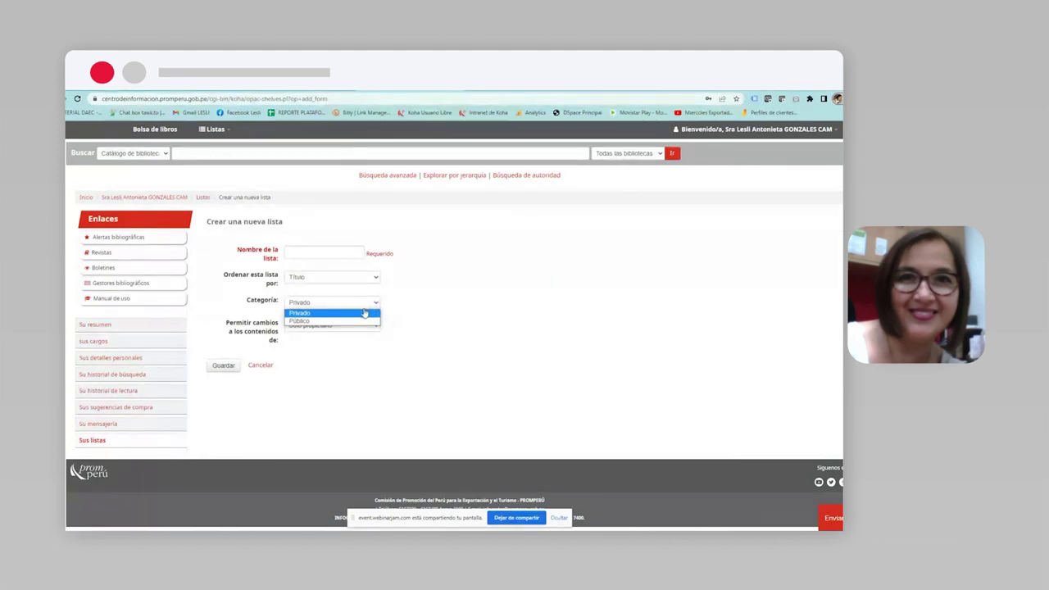
pyautogui.click(307, 251)
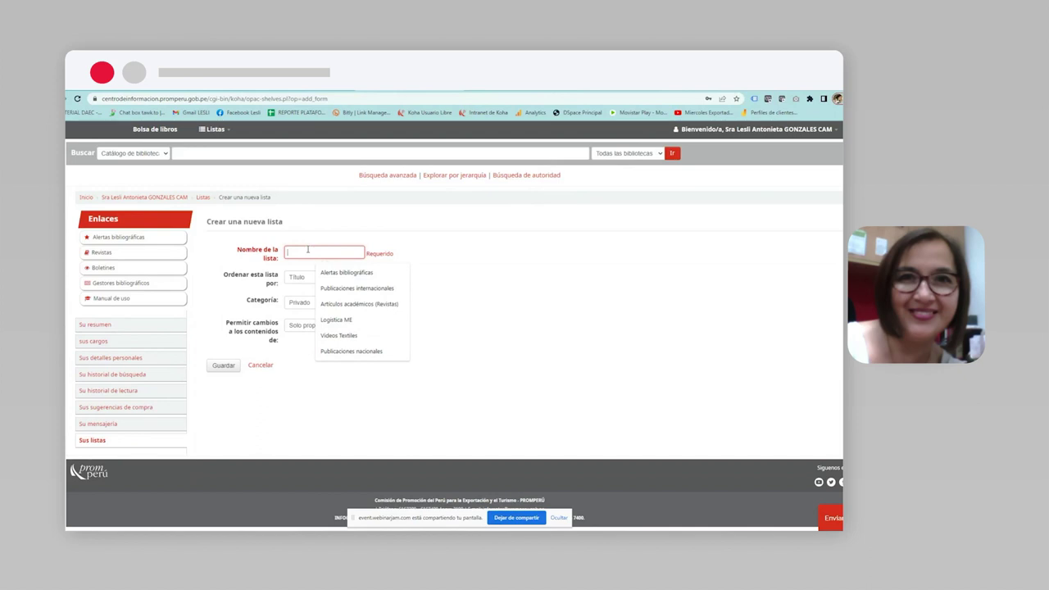
pyautogui.write('Arando')
pyautogui.press('BackSpace')
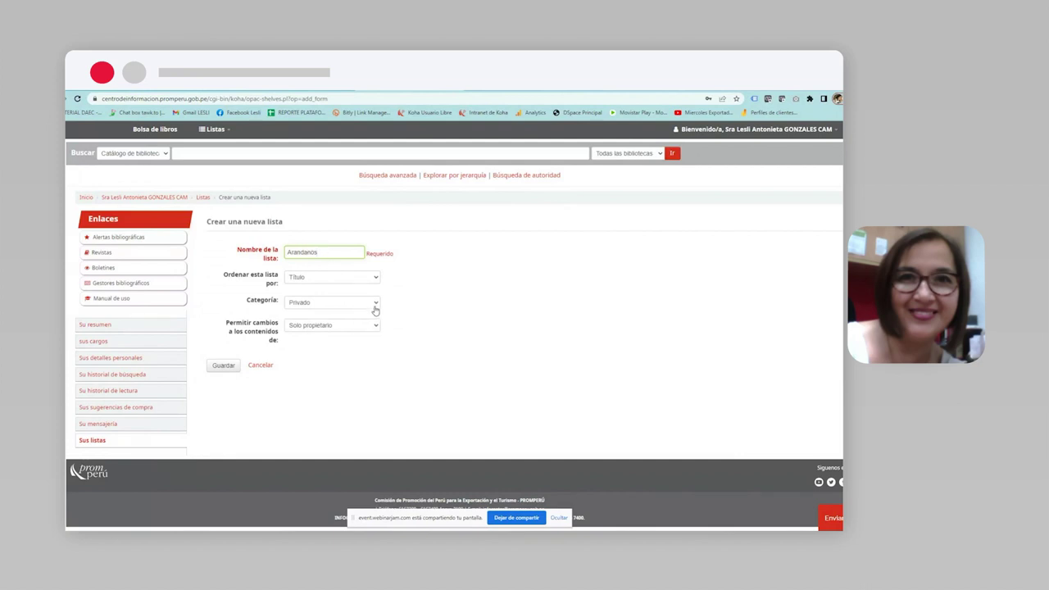
pyautogui.click(224, 366)
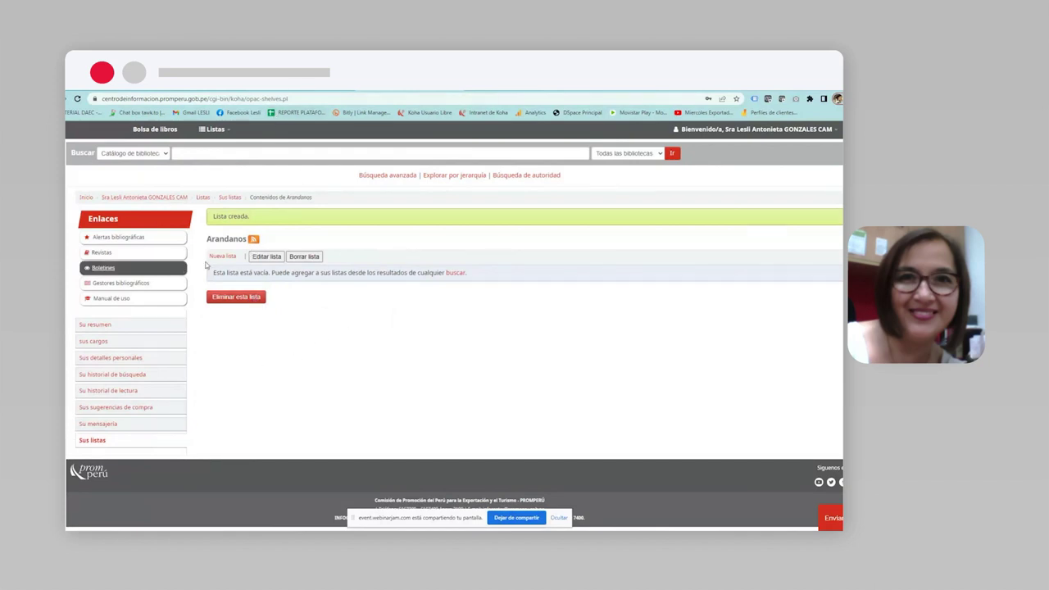
# Search the library catalogue for "arandanos" across all libraries and skim the first results
pyautogui.click(192, 153)
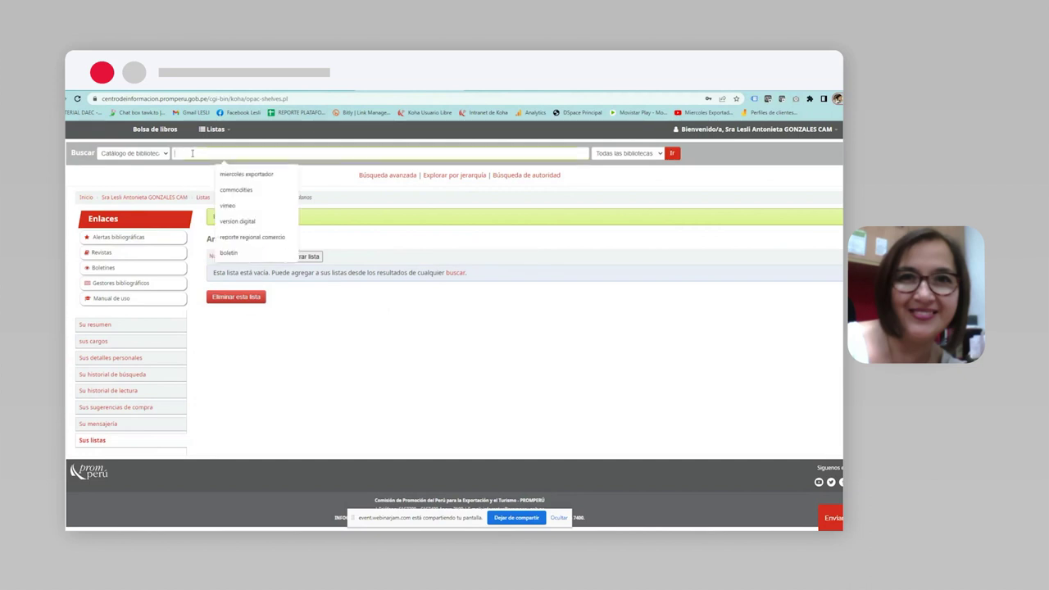
pyautogui.write('arandanos')
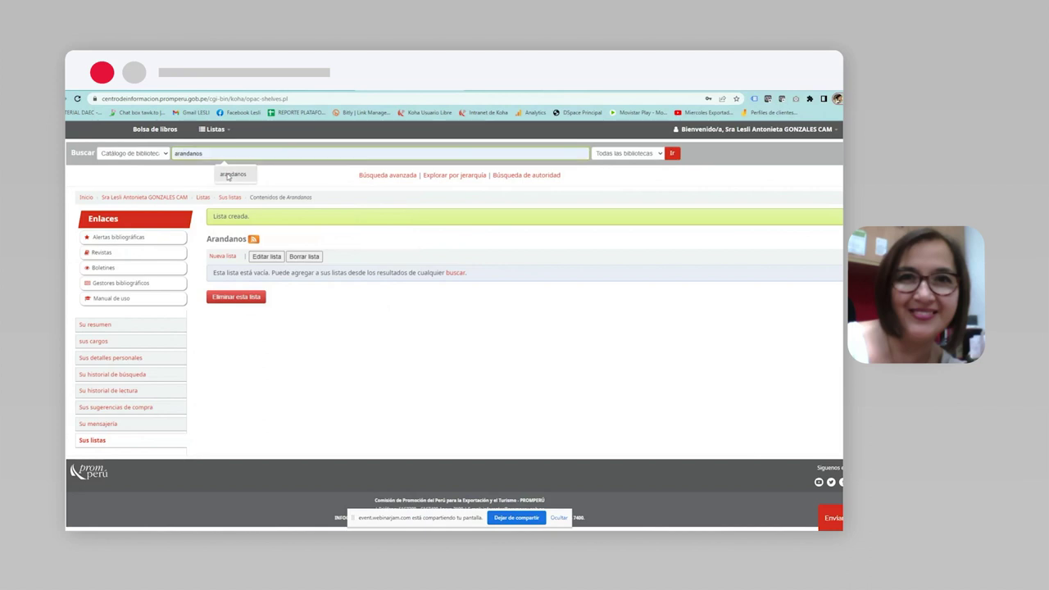
pyautogui.click(233, 174)
pyautogui.click(670, 155)
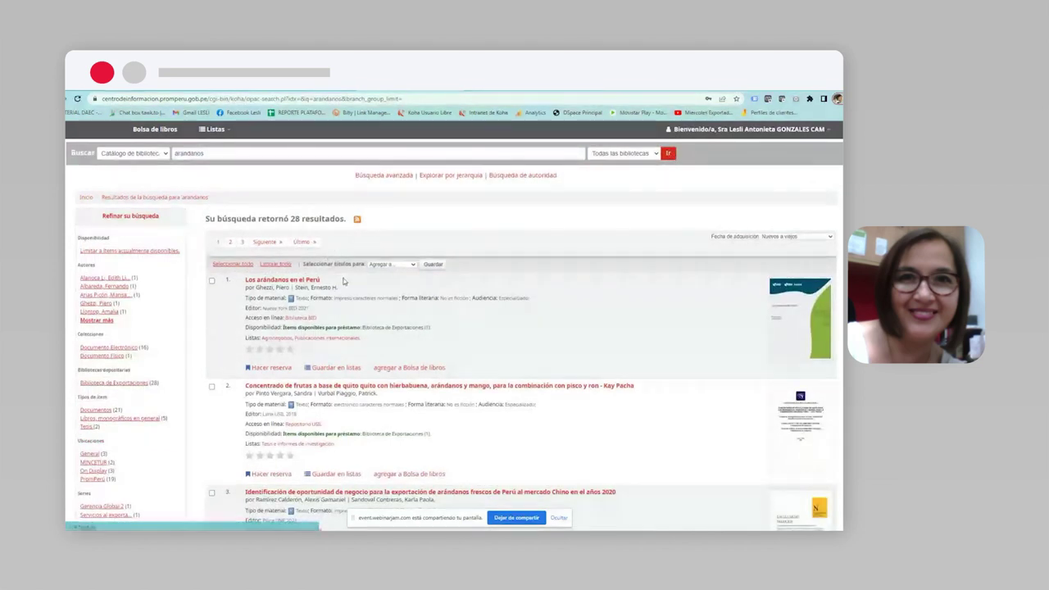
pyautogui.scroll(-3, 340, 281)
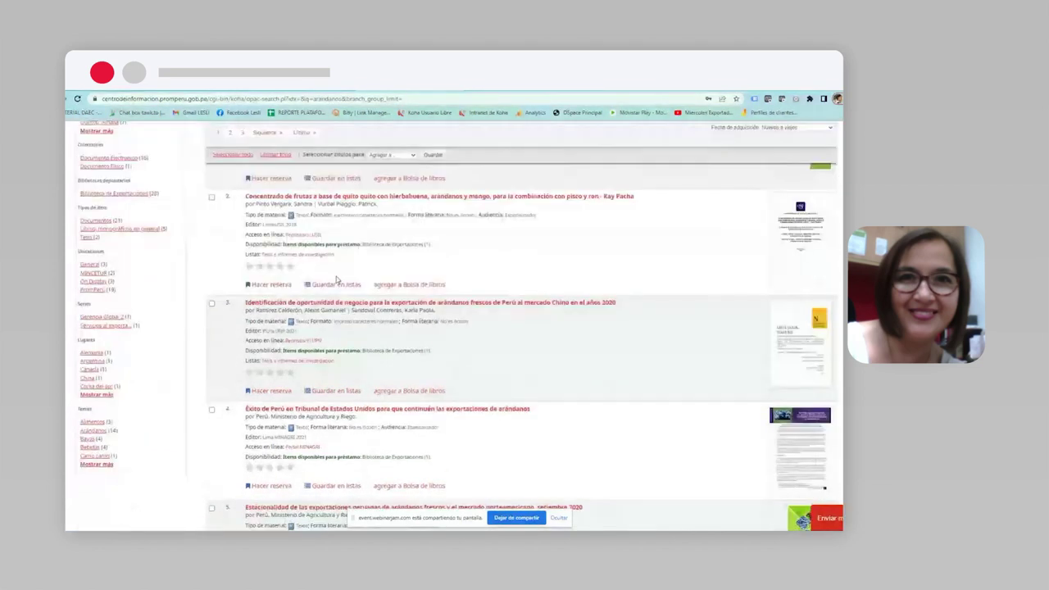
pyautogui.scroll(3, 336, 280)
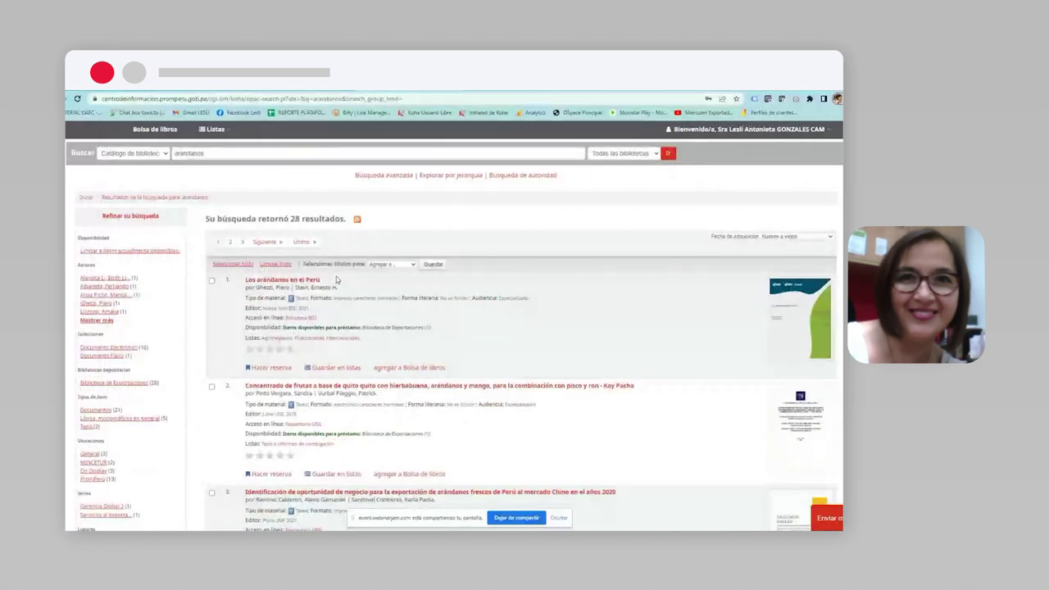
# Mark the first six titles in the "arandanos" results, from Los arándanos en el Perú through Arandanos en almibar en Sudáfrica
pyautogui.click(211, 282)
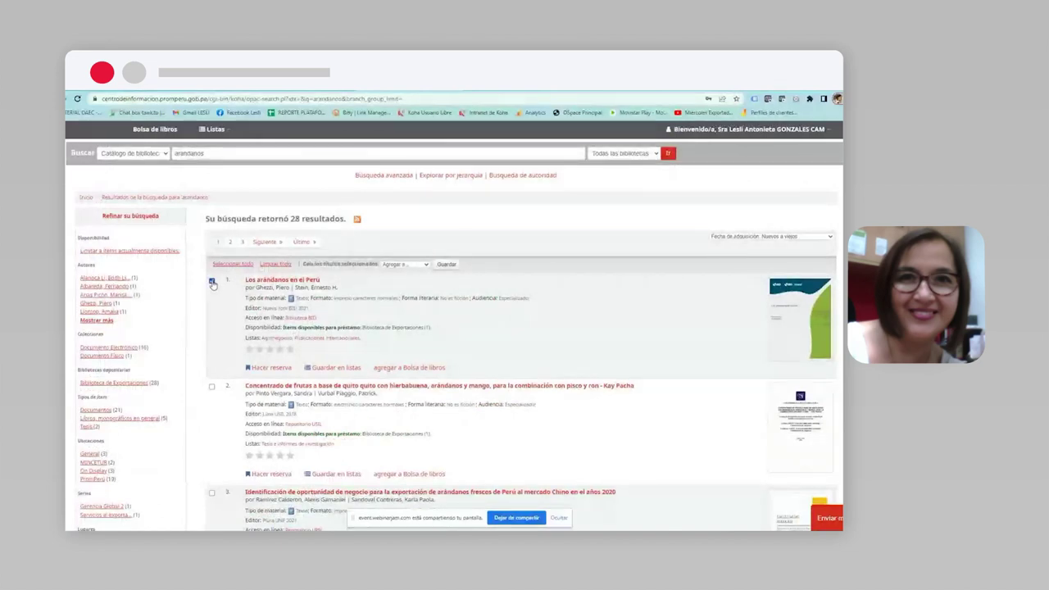
pyautogui.click(212, 386)
pyautogui.scroll(-2, 212, 386)
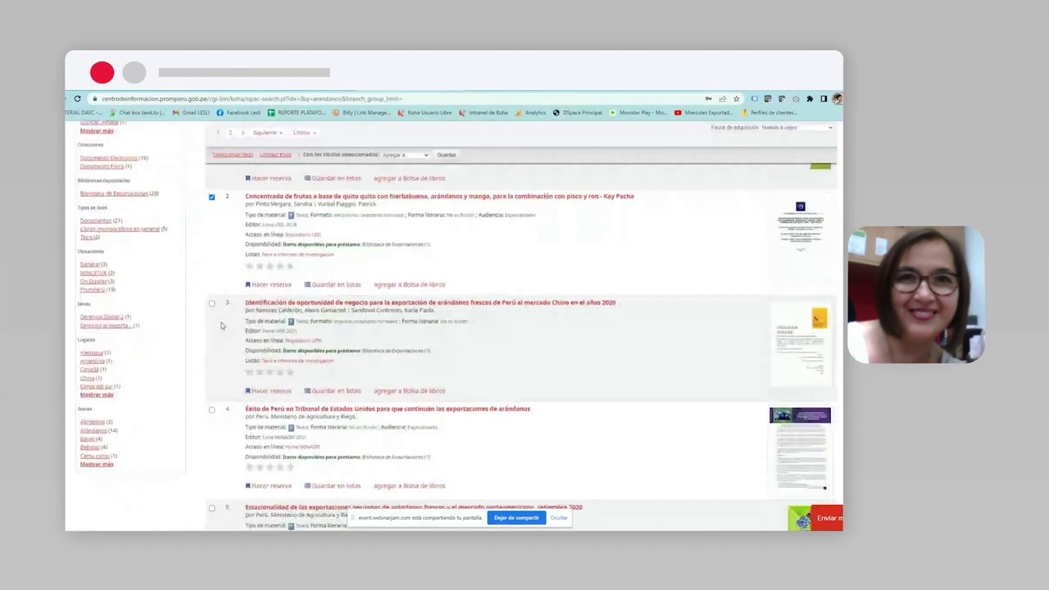
pyautogui.click(211, 302)
pyautogui.click(211, 409)
pyautogui.scroll(-2, 212, 415)
pyautogui.click(212, 318)
pyautogui.scroll(5, 350, 327)
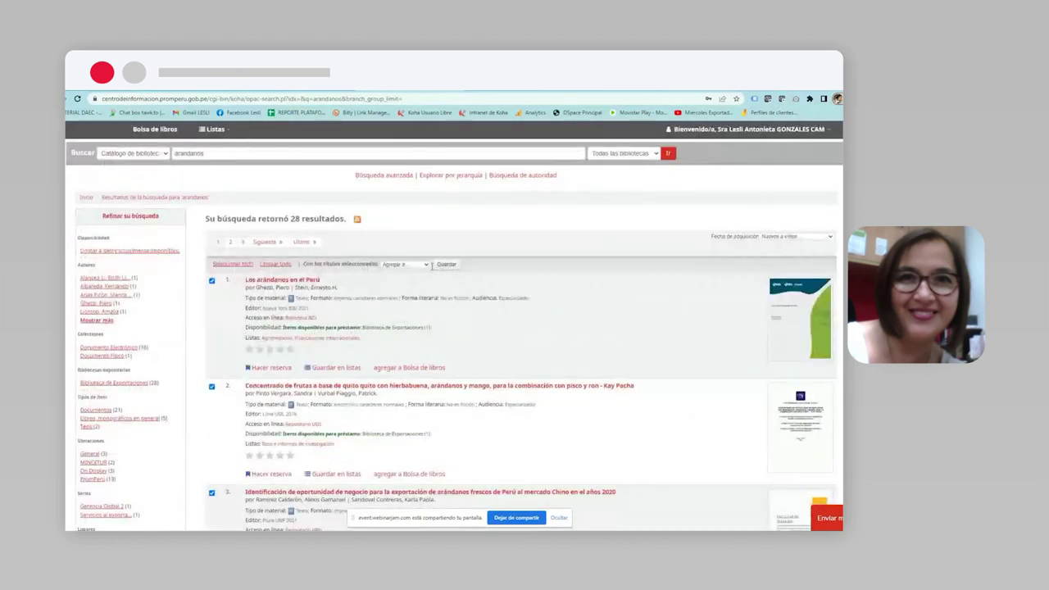
# Add the marked titles to the private list Arandanos and save them there
pyautogui.click(426, 265)
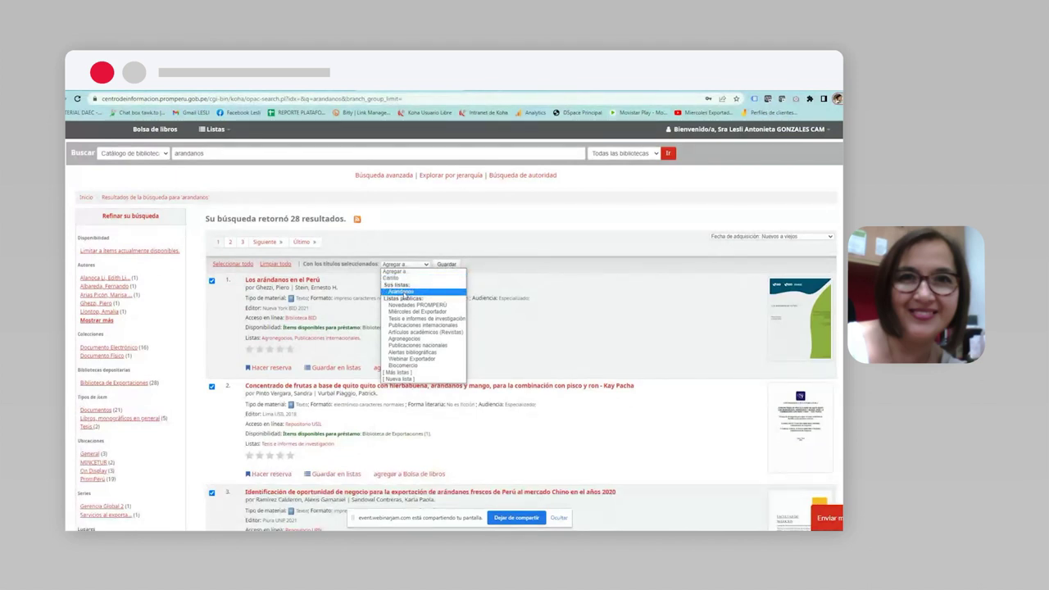
pyautogui.click(401, 293)
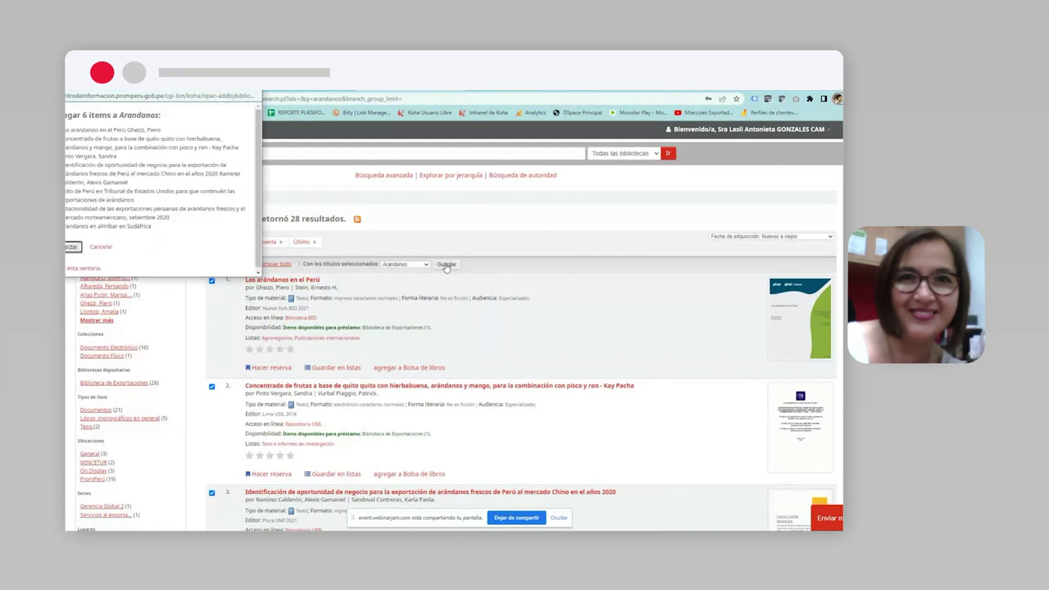
pyautogui.press('Return')
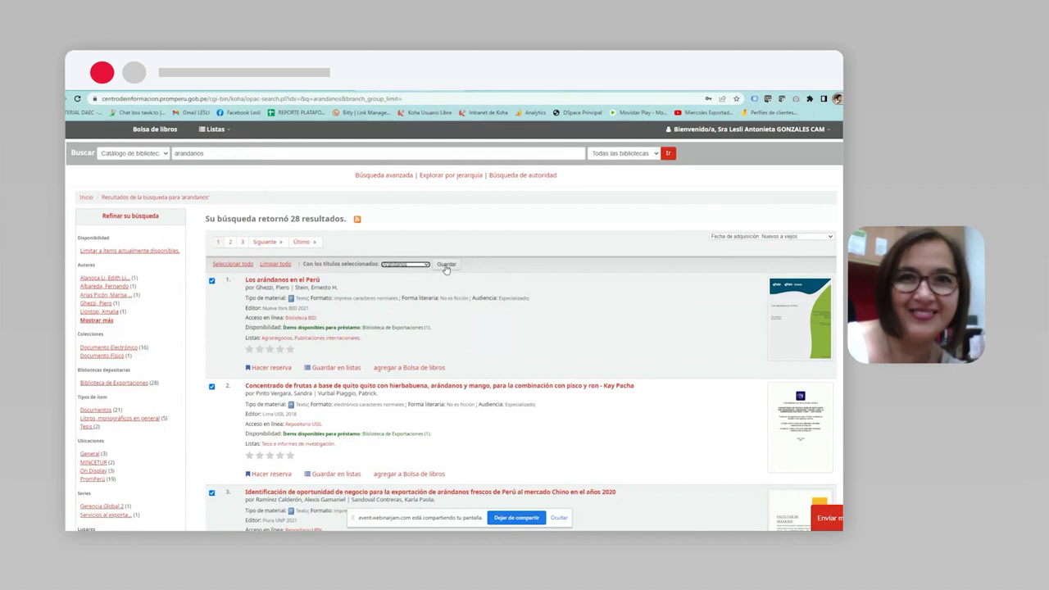
pyautogui.click(446, 264)
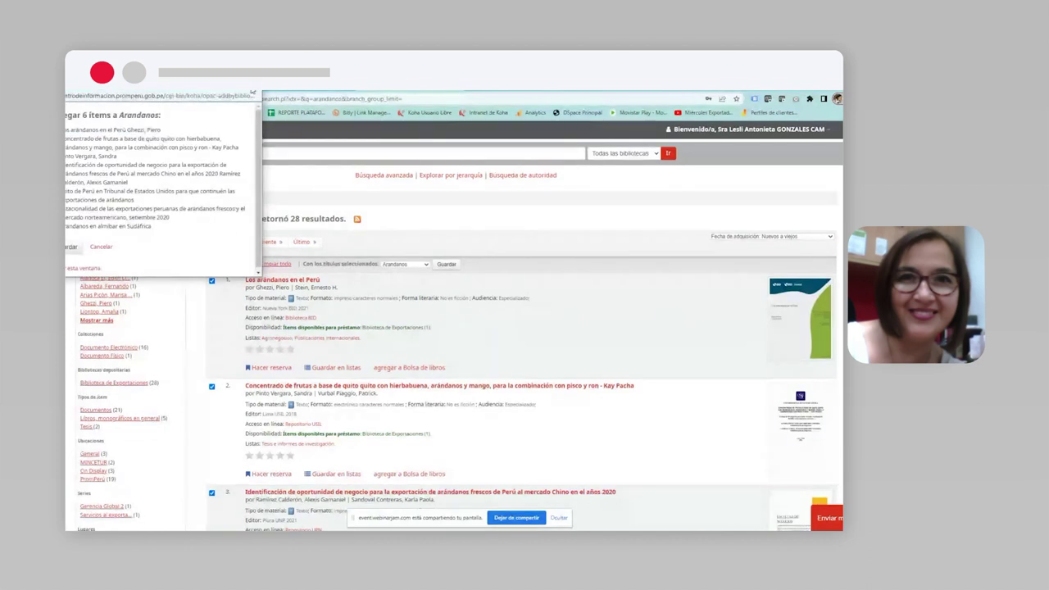
pyautogui.press('Return')
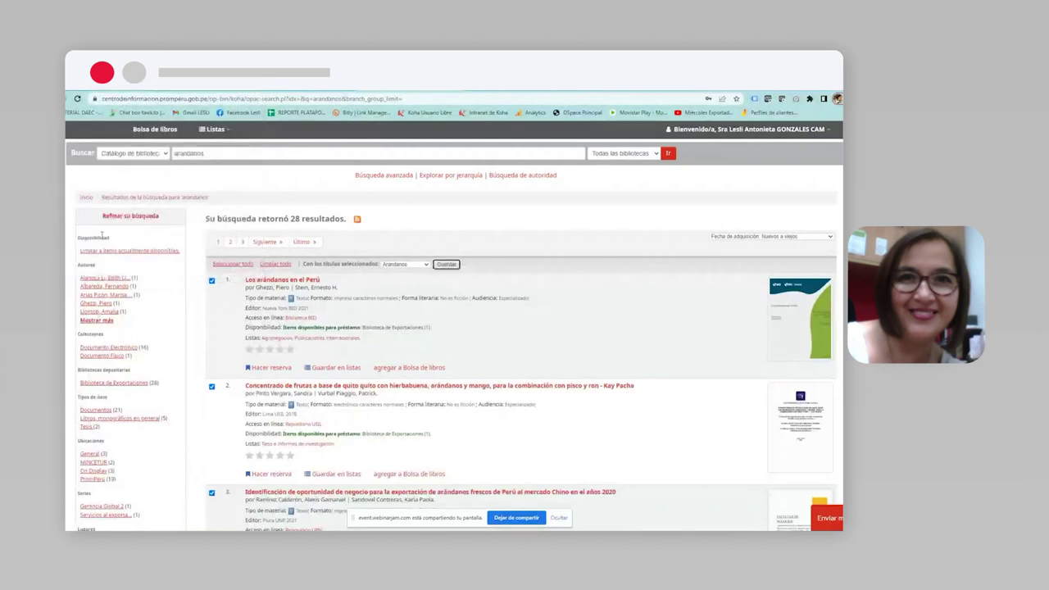
# Return to the catalogue home page, search all libraries for "arandanos" again and check the lists shown under each result
pyautogui.click(85, 198)
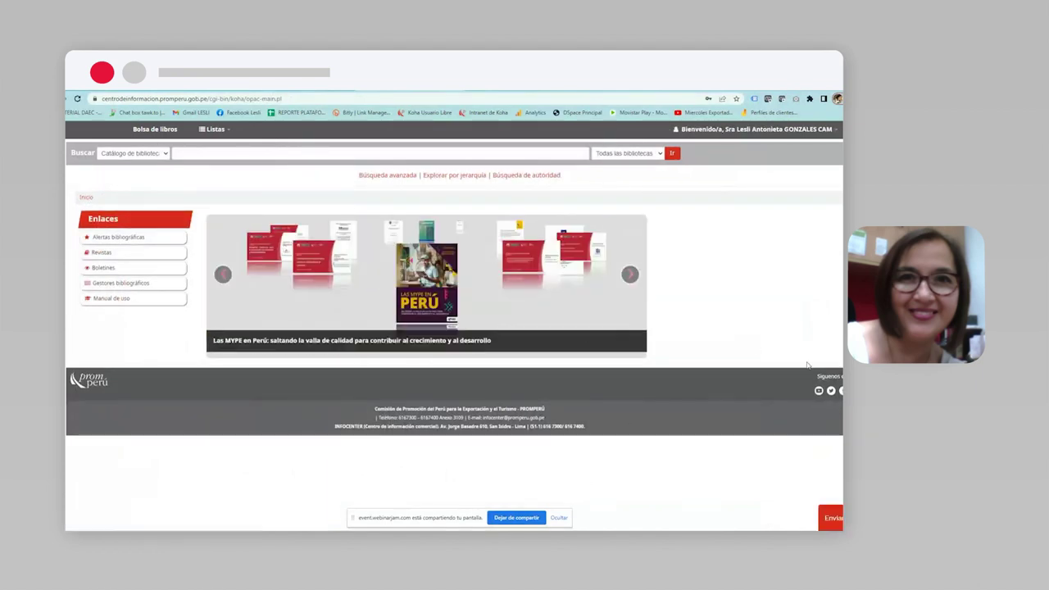
pyautogui.click(205, 156)
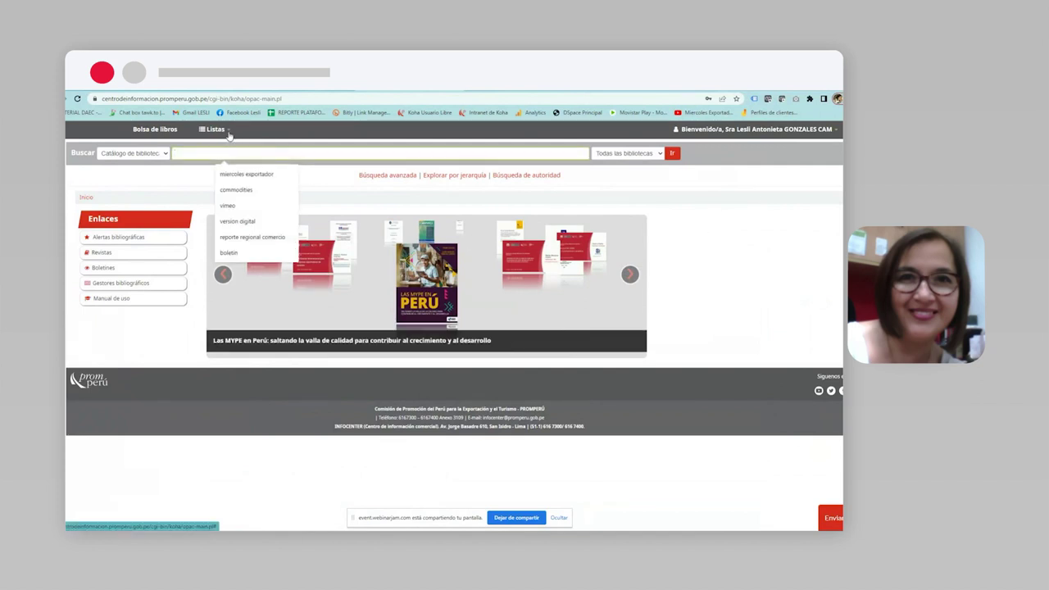
pyautogui.click(227, 133)
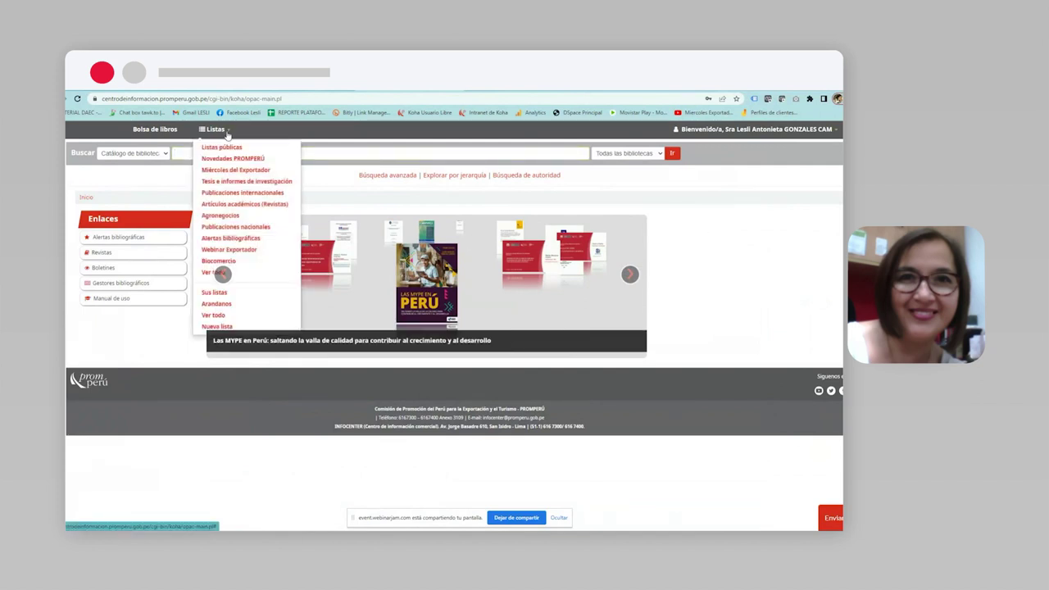
pyautogui.click(188, 153)
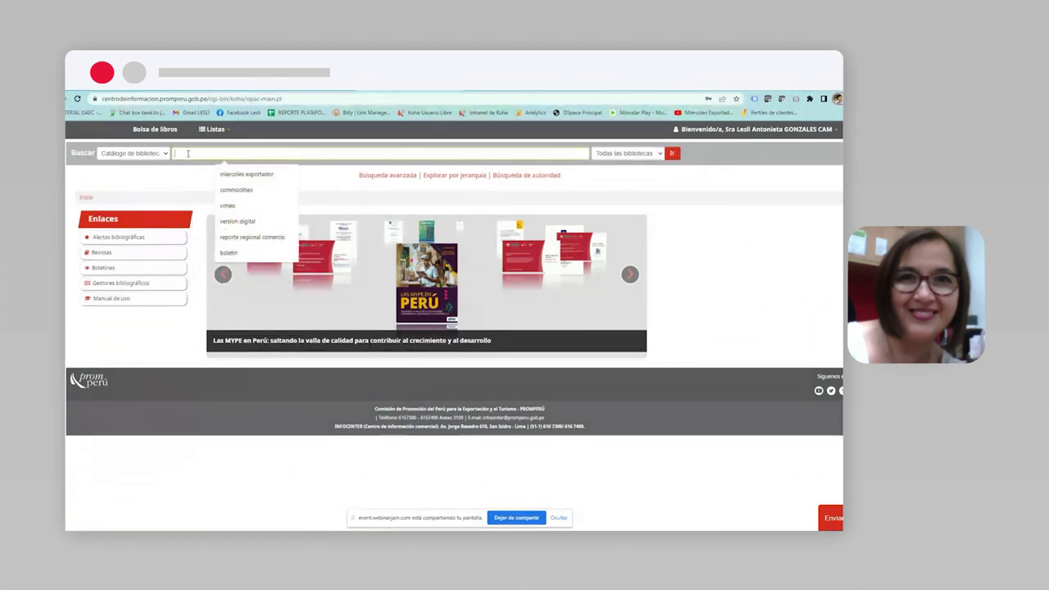
pyautogui.write('arandanos')
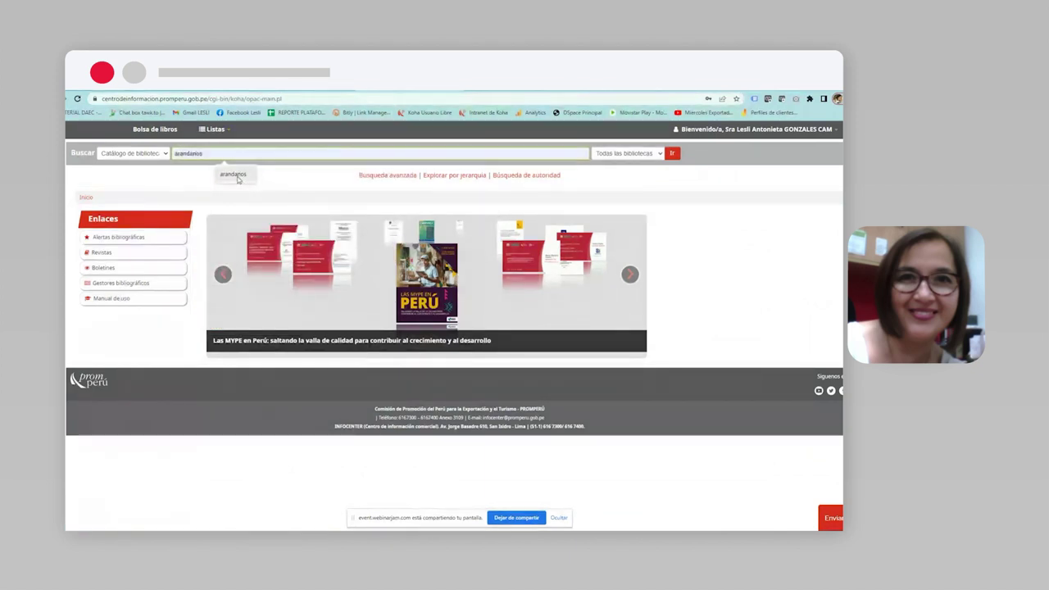
pyautogui.click(233, 174)
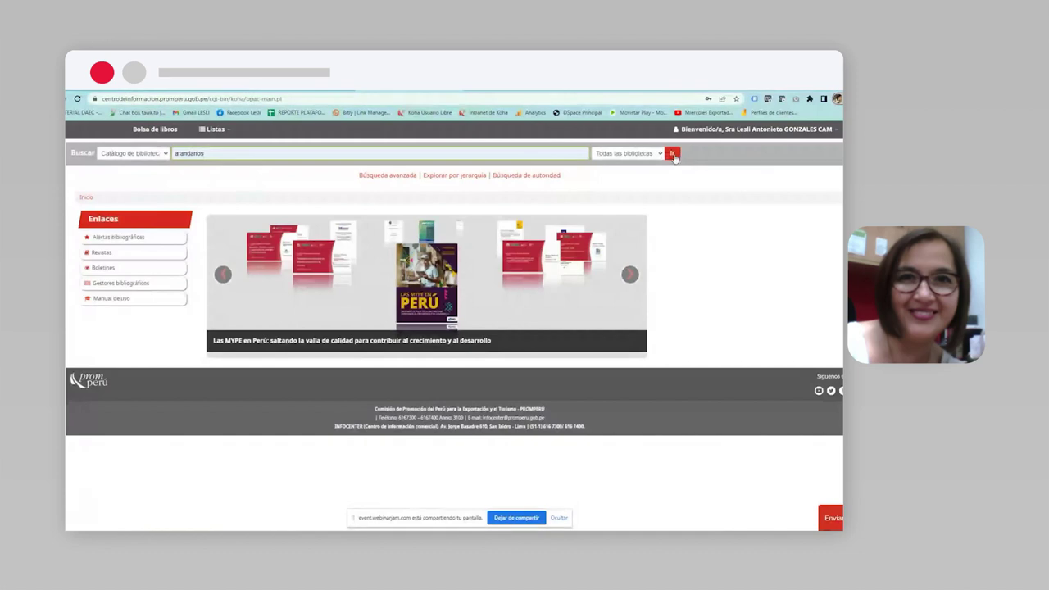
pyautogui.click(672, 154)
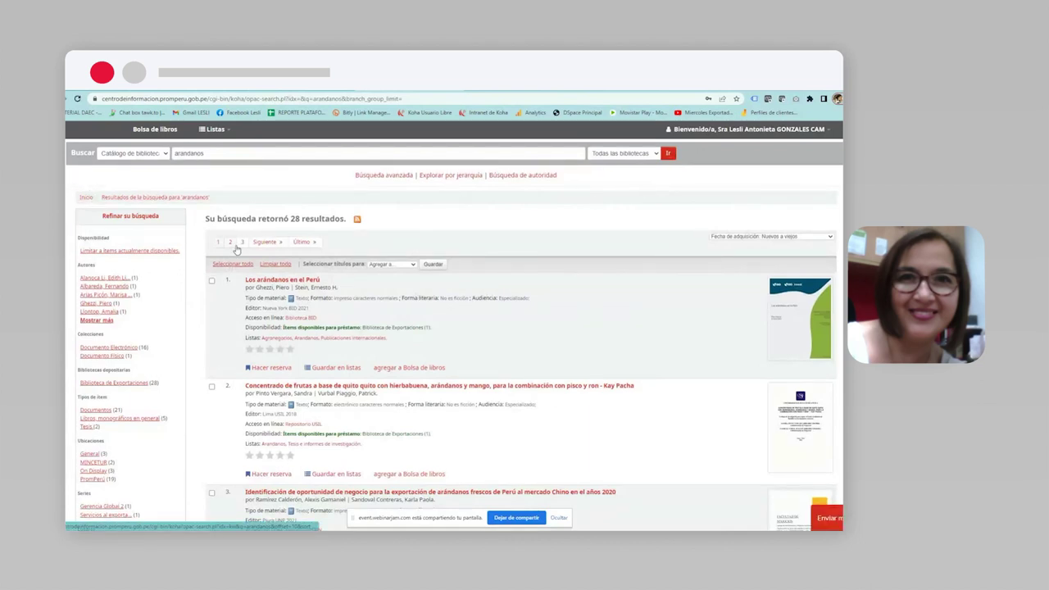
pyautogui.scroll(-3, 236, 249)
pyautogui.scroll(3, 236, 249)
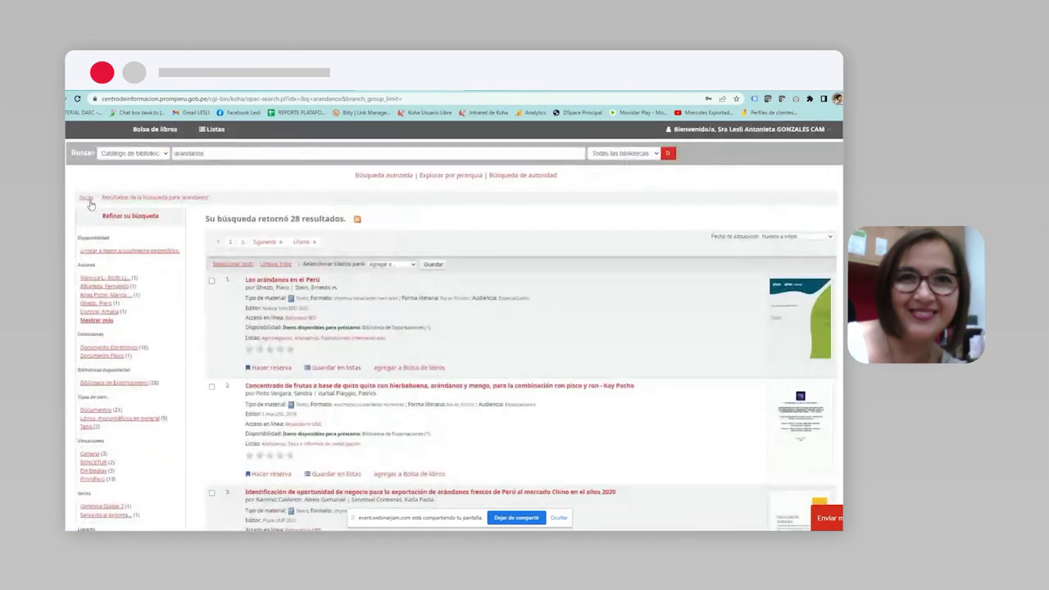
# Go to the account's own lists, open the Arandanos list and review the titles saved in it
pyautogui.click(87, 198)
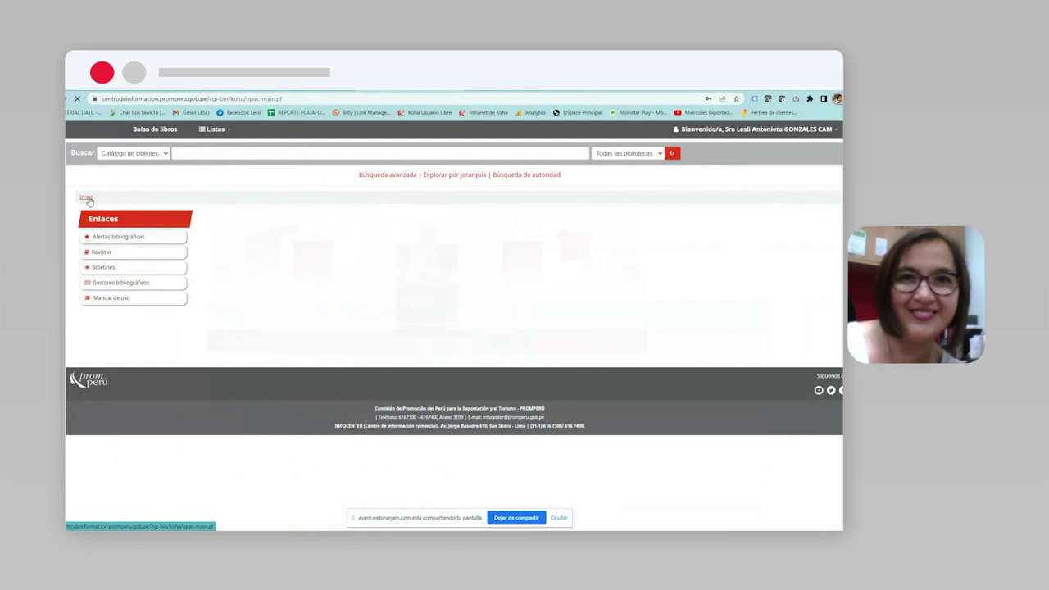
pyautogui.click(752, 131)
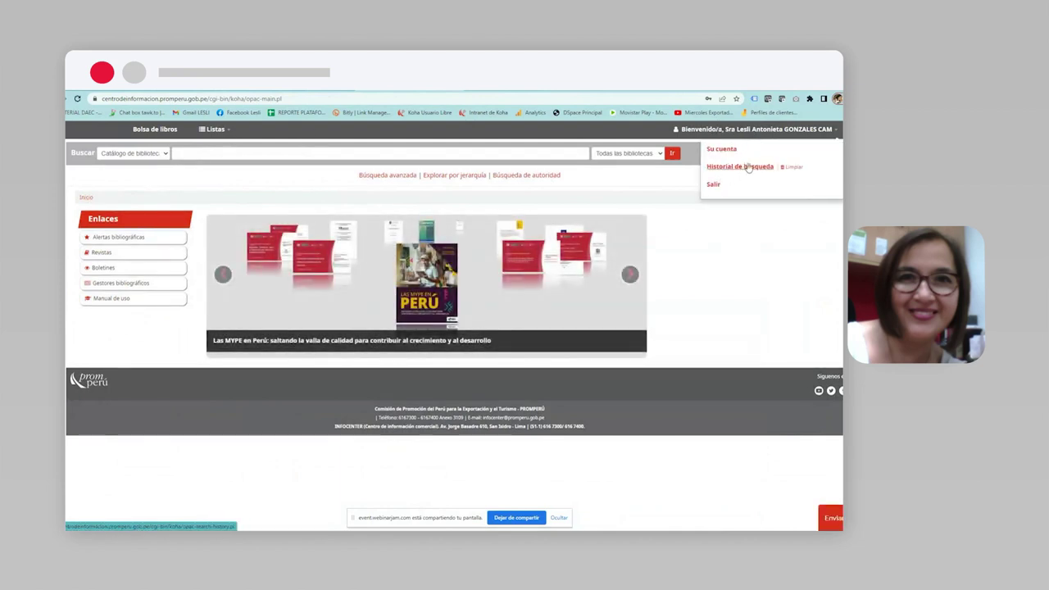
pyautogui.click(722, 149)
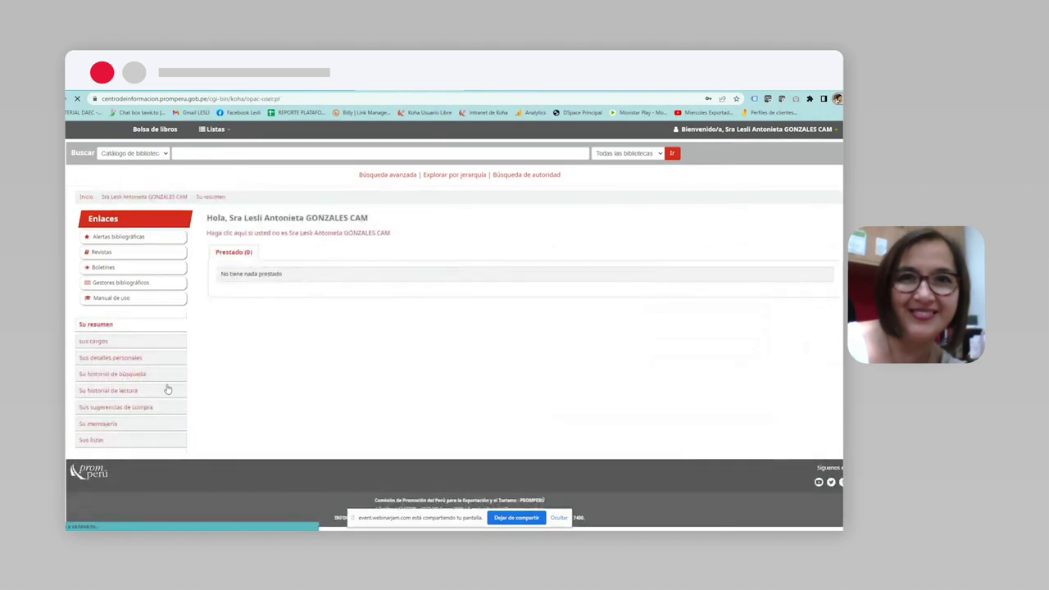
pyautogui.click(92, 442)
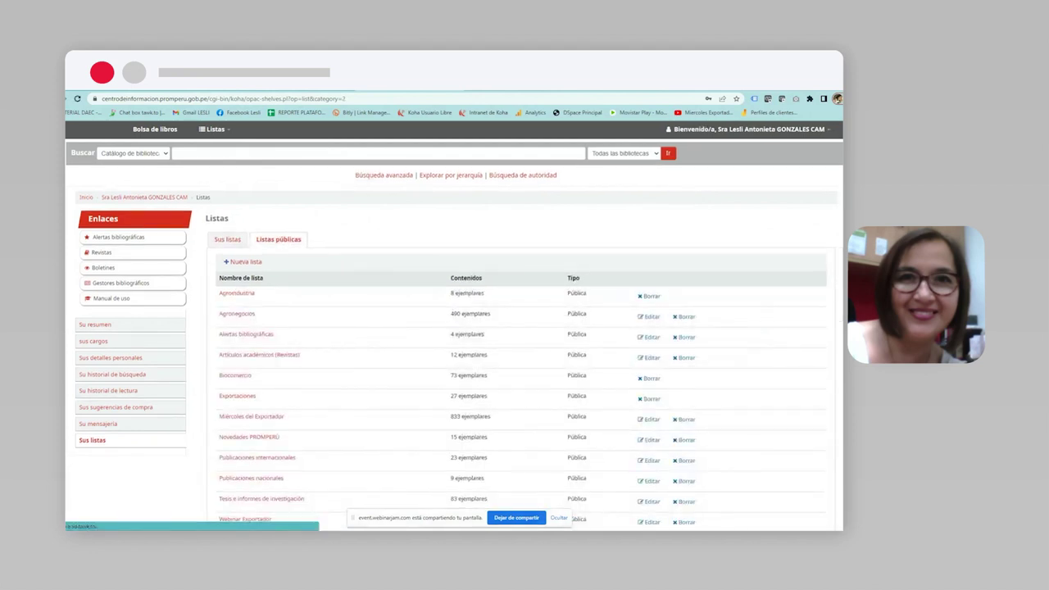
pyautogui.scroll(-2, 454, 326)
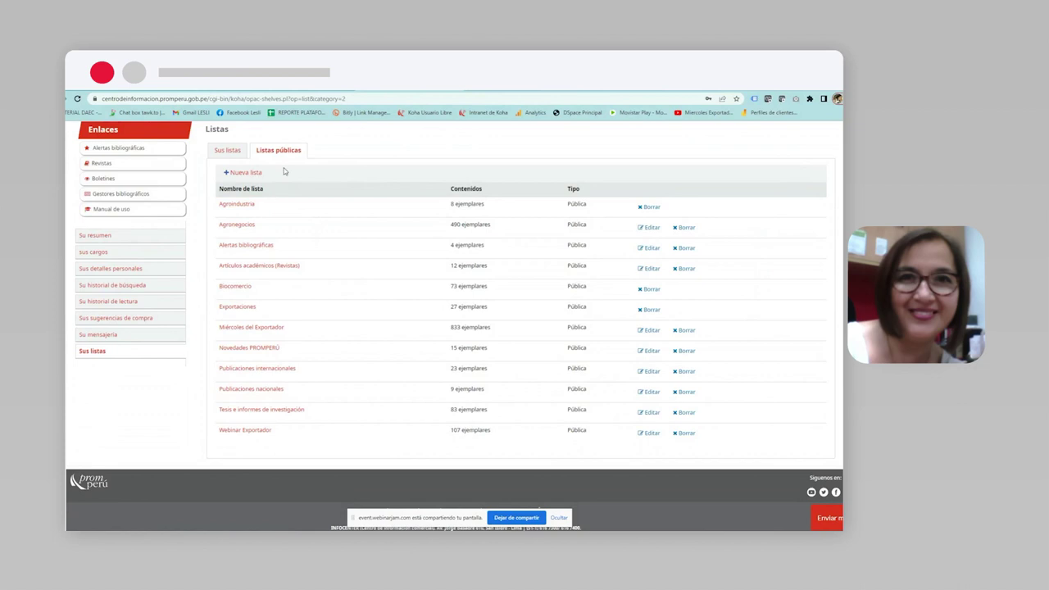
pyautogui.click(227, 152)
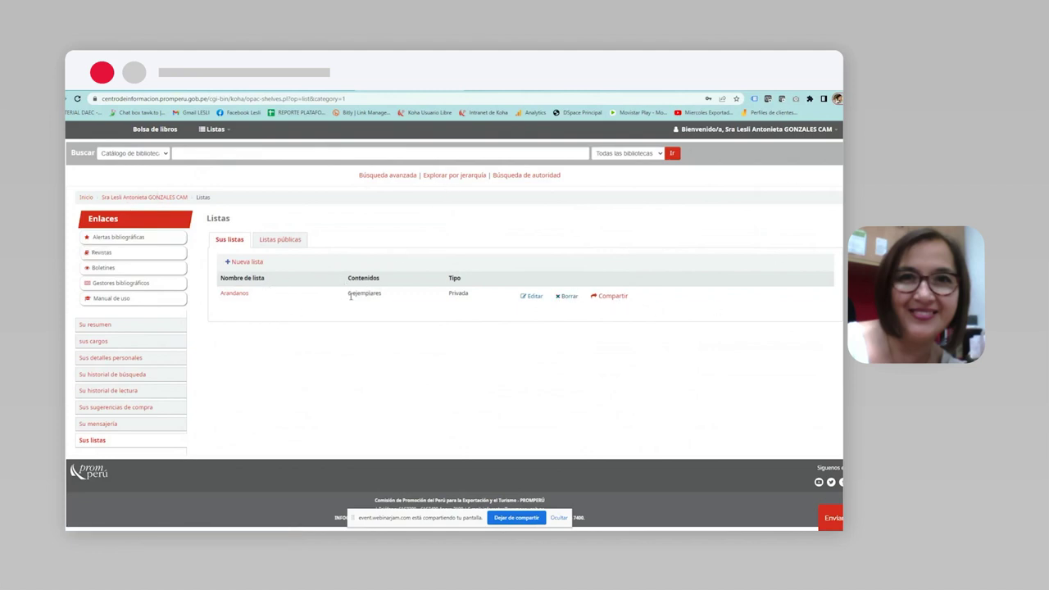
pyautogui.click(234, 295)
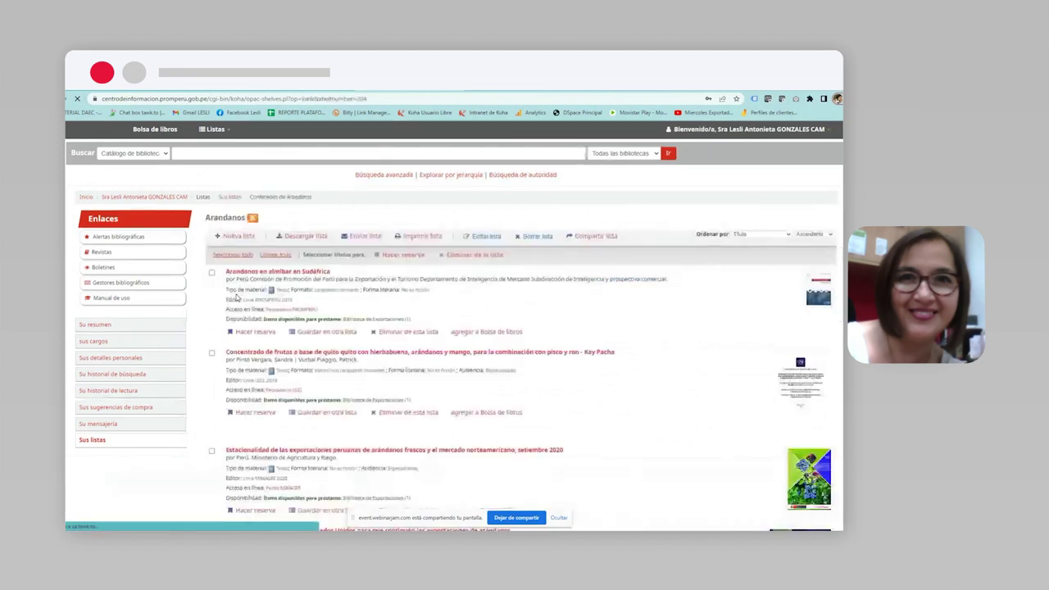
pyautogui.scroll(-5, 491, 282)
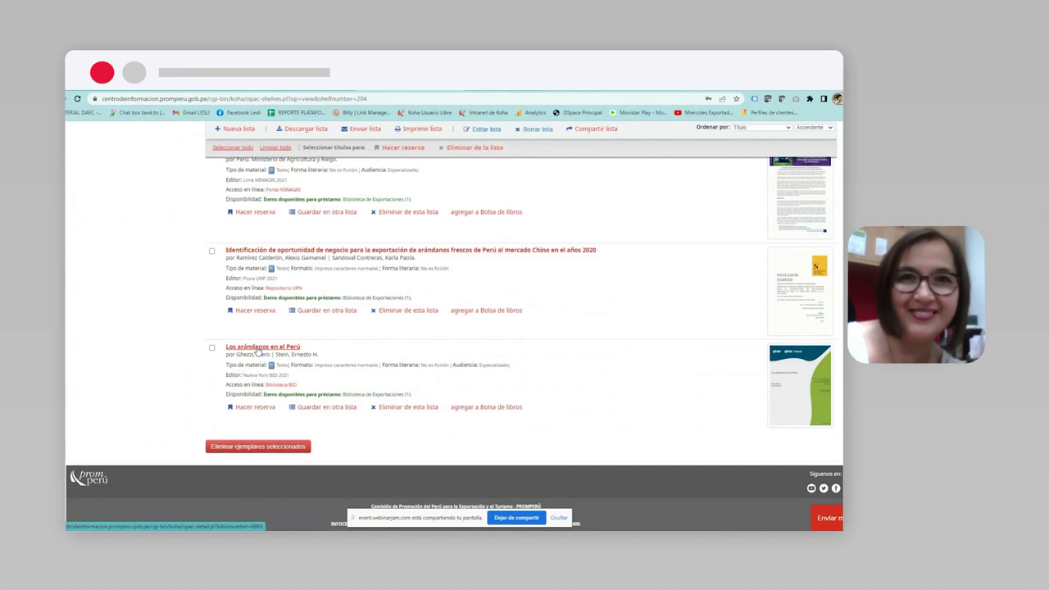
# Open the record Los arándanos en el Perú from the list and review its summary and holdings
pyautogui.click(257, 350)
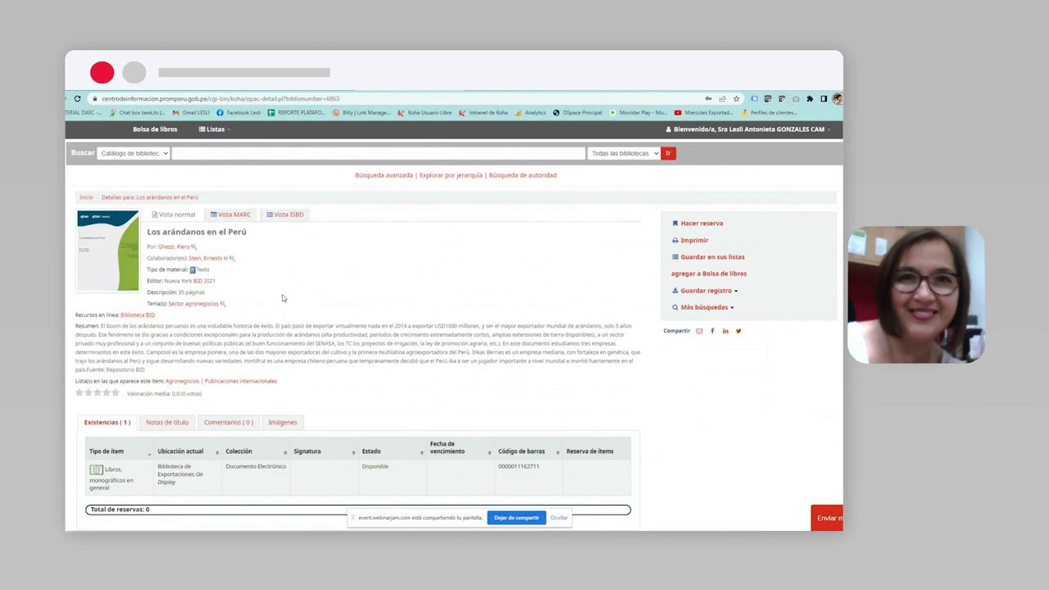
pyautogui.scroll(-1, 283, 299)
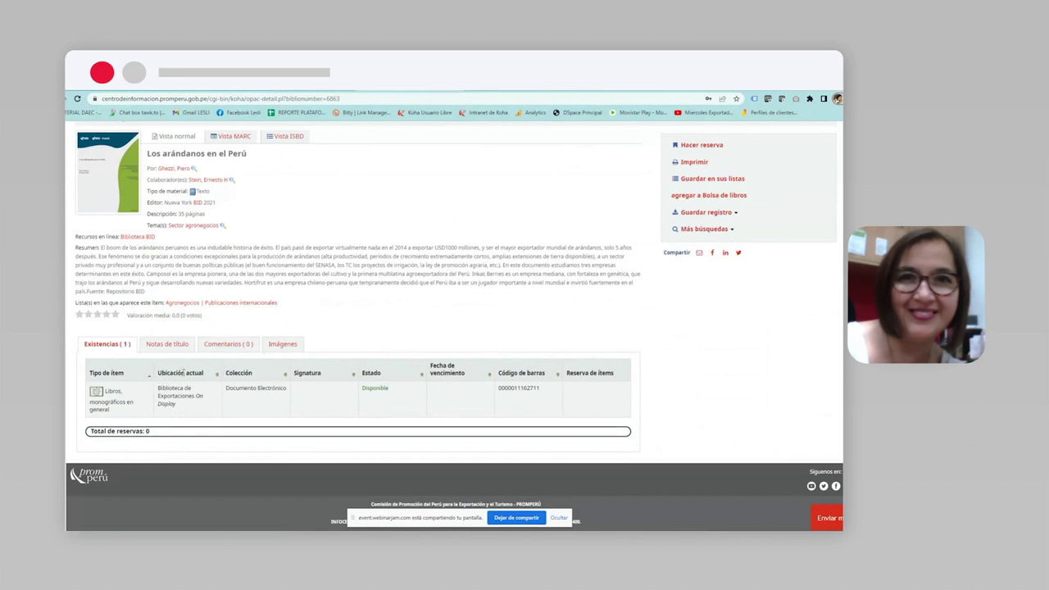
pyautogui.scroll(2, 479, 295)
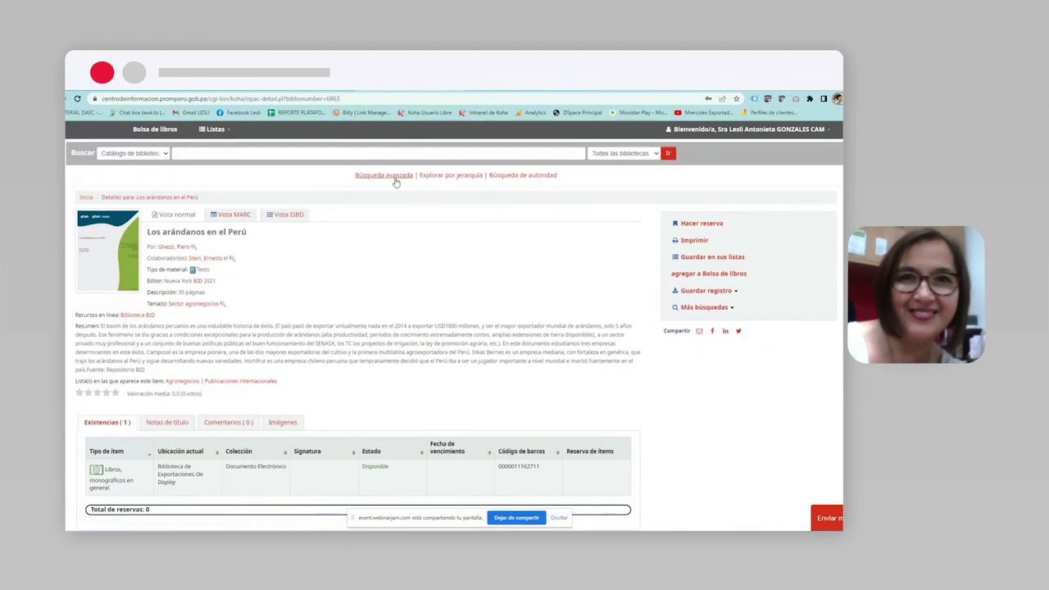
# Open the advanced search and enter "joyeria" as the first Palabra clave term
pyautogui.click(444, 177)
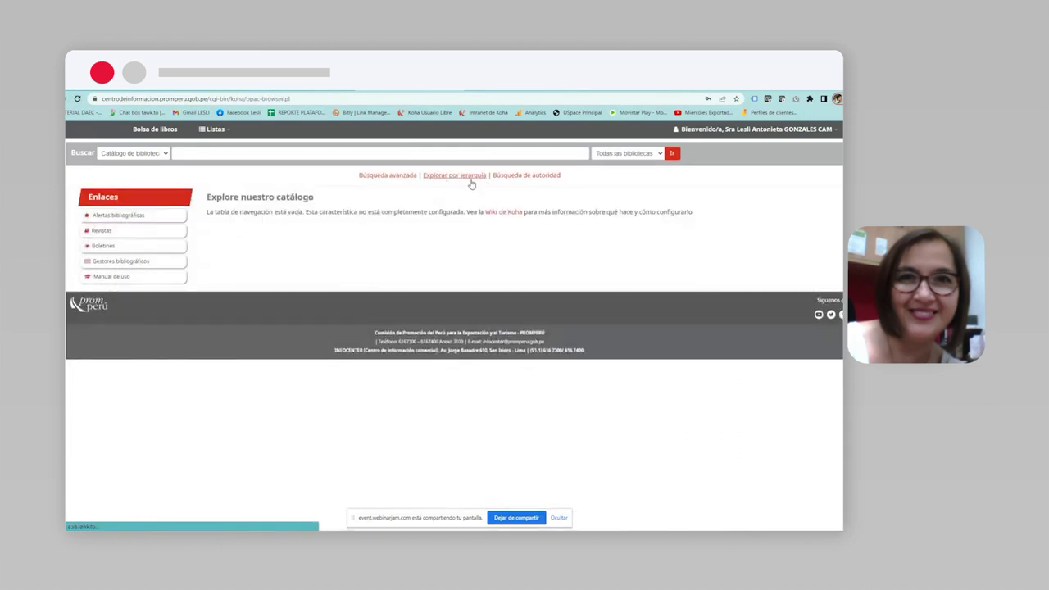
pyautogui.click(392, 178)
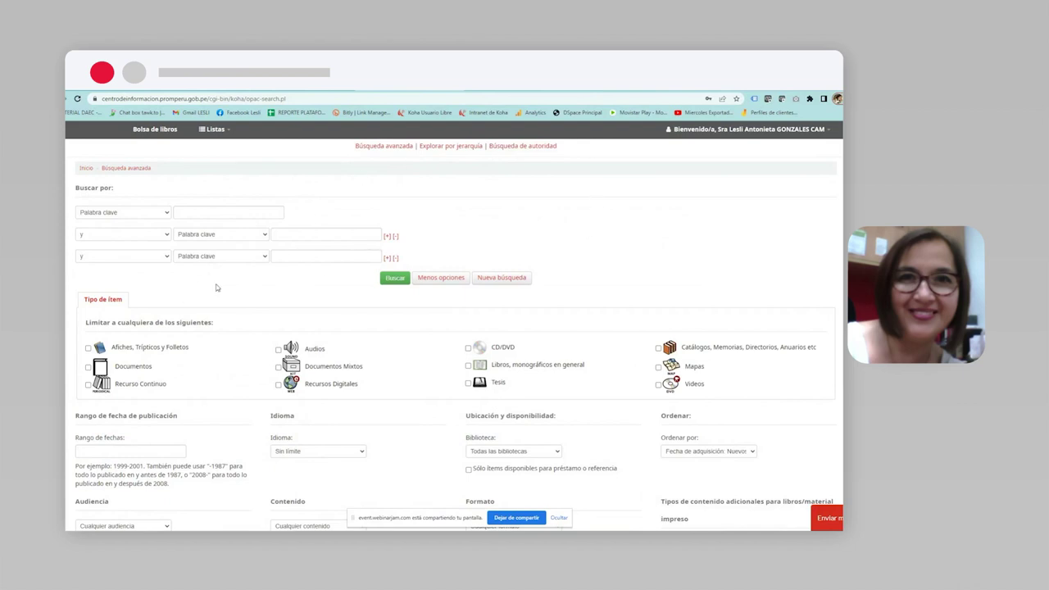
pyautogui.click(167, 215)
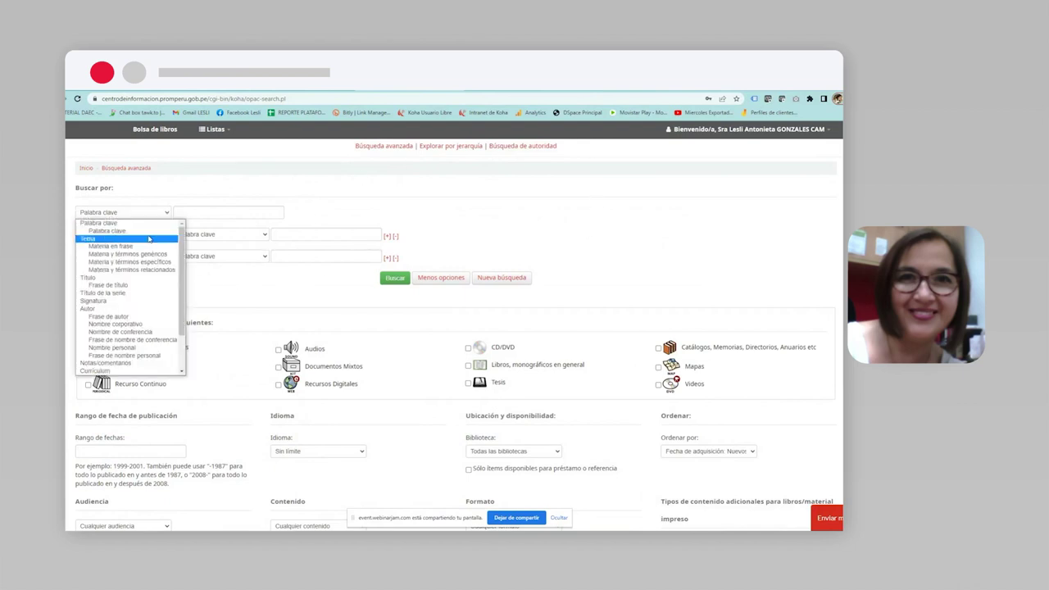
pyautogui.click(212, 212)
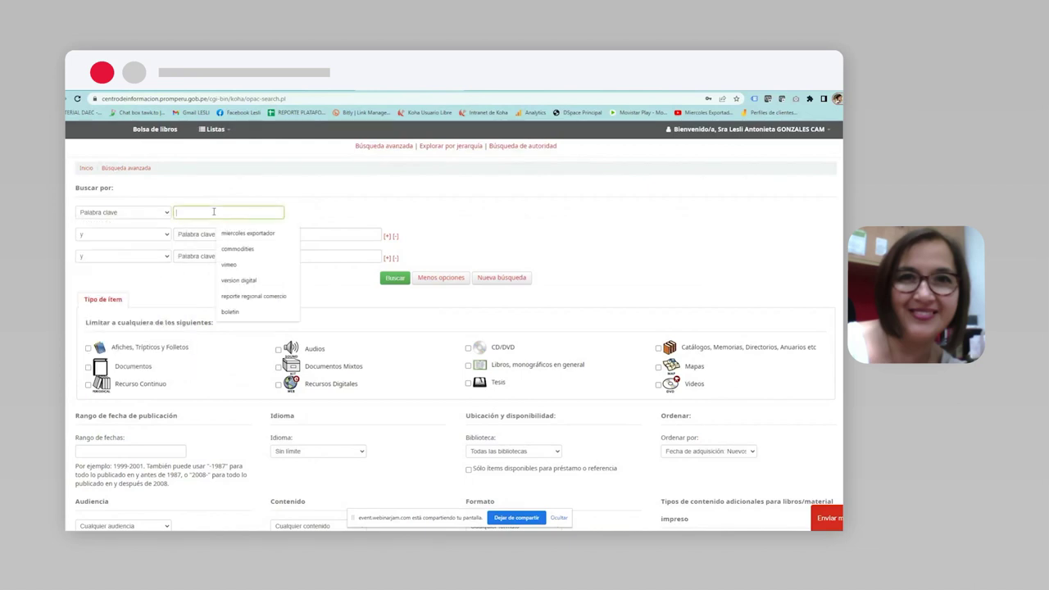
pyautogui.write('joyeria')
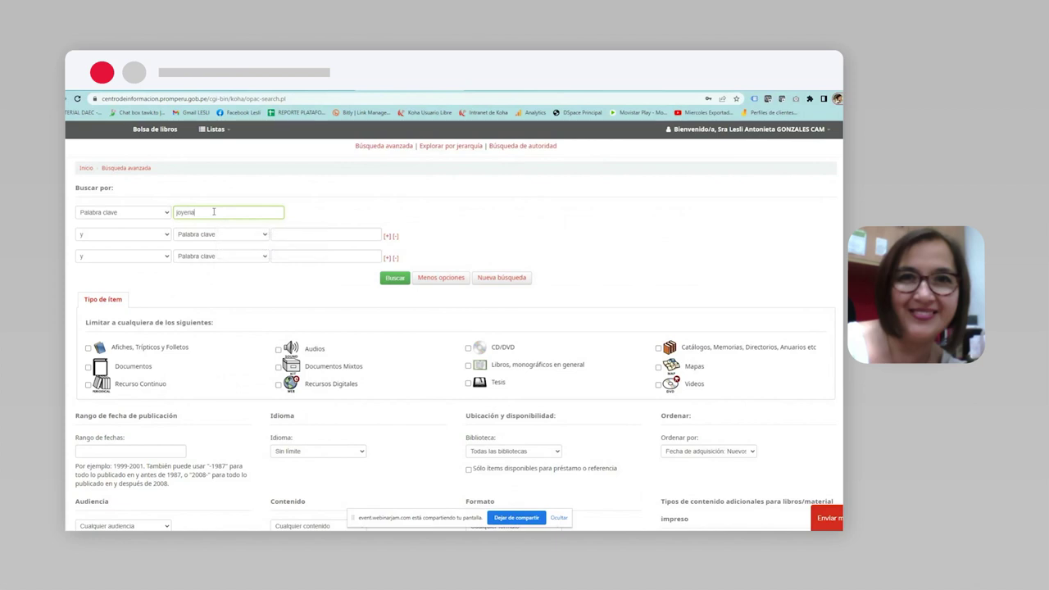
# Check which search fields are available for the second term of the advanced search
pyautogui.click(265, 235)
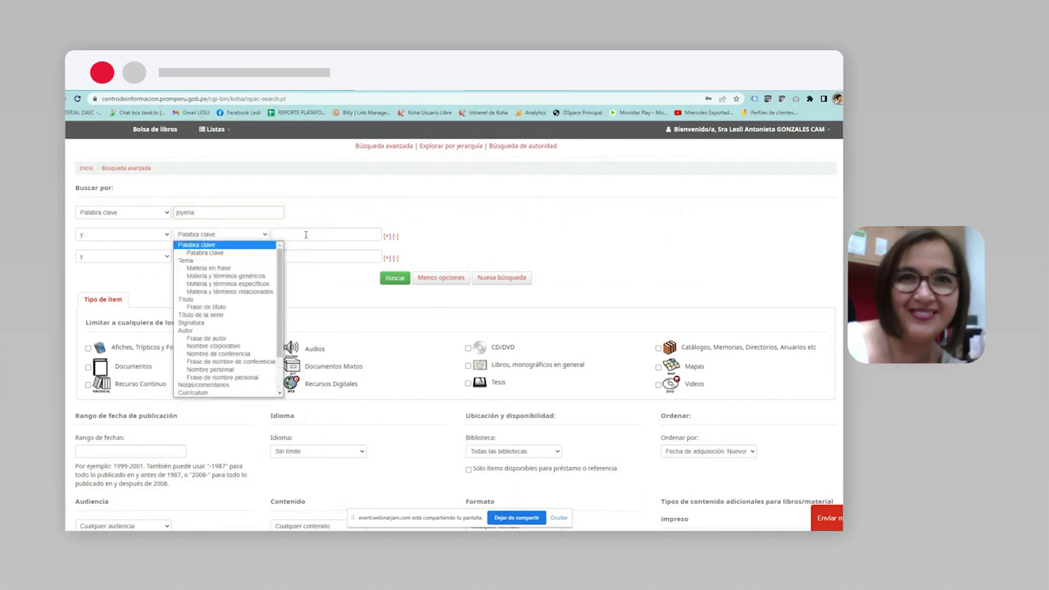
pyautogui.click(303, 235)
pyautogui.click(268, 237)
pyautogui.click(320, 260)
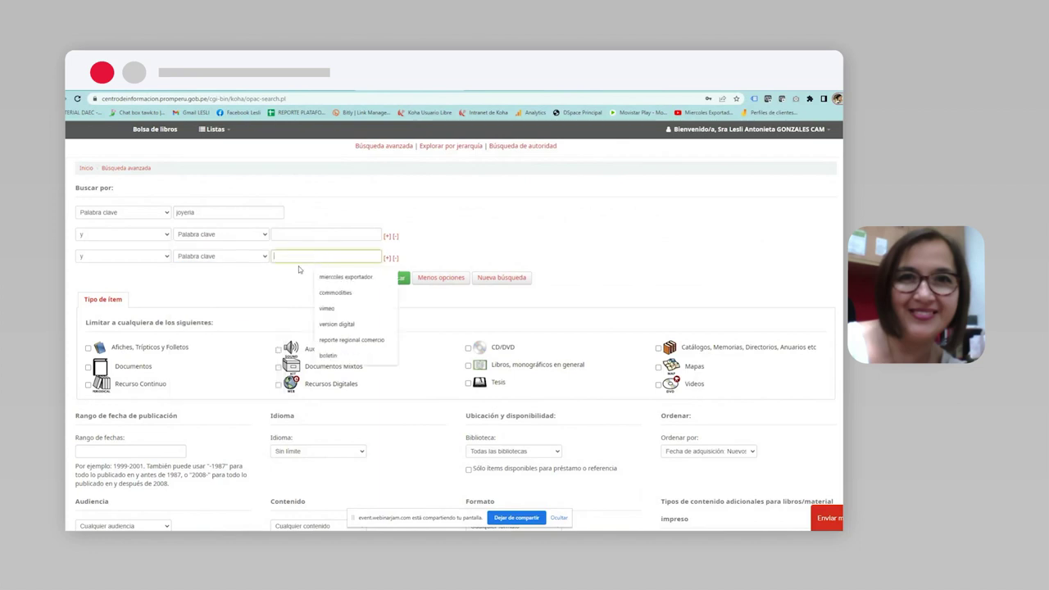
pyautogui.click(270, 275)
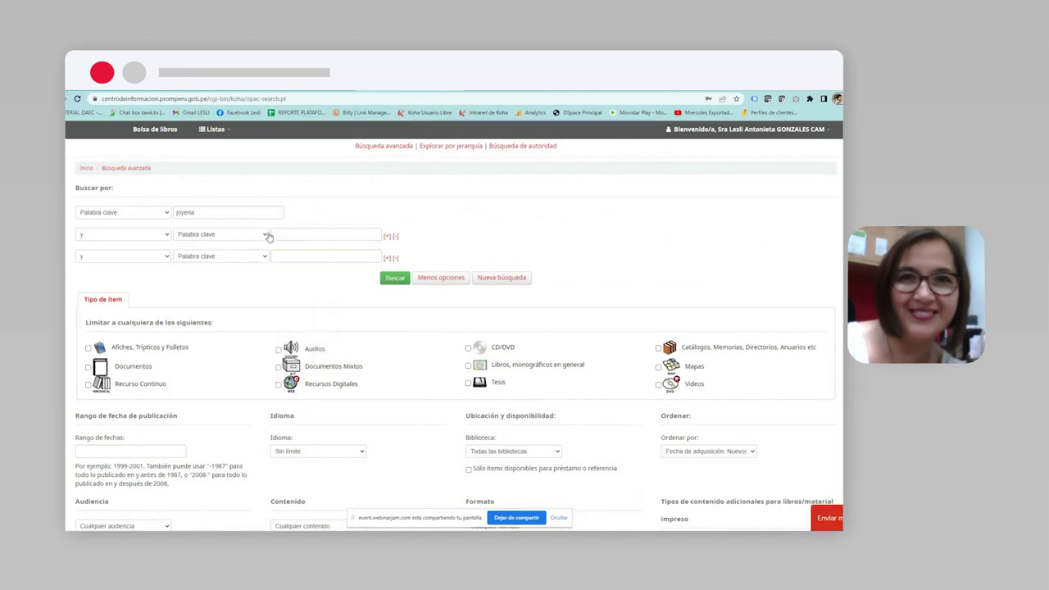
# Exclude "plata" with the operator "no", require "oro" as the third Palabra clave term and run the search
pyautogui.click(167, 235)
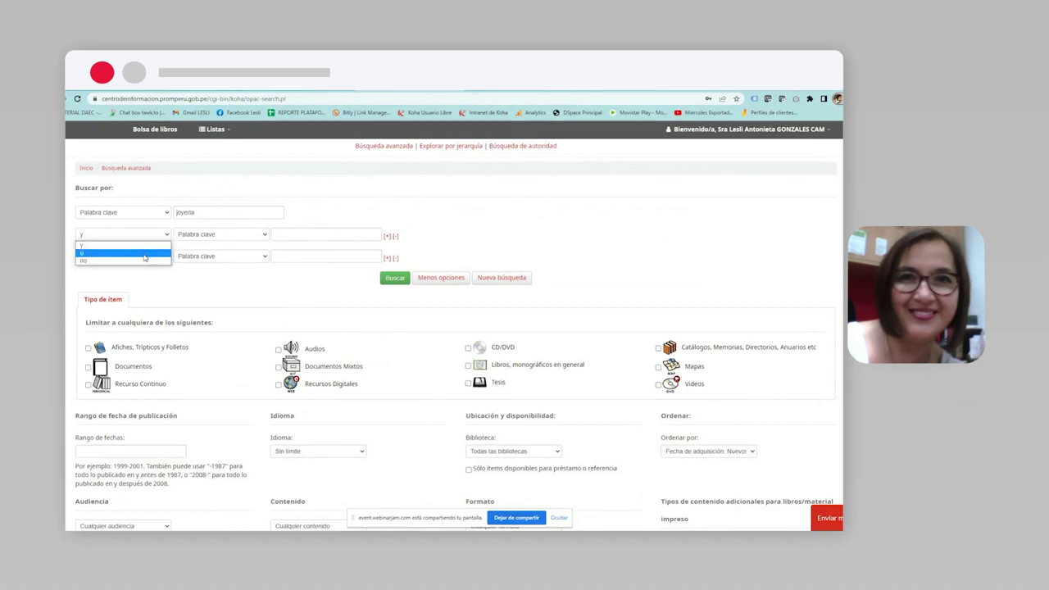
pyautogui.click(144, 261)
pyautogui.click(299, 234)
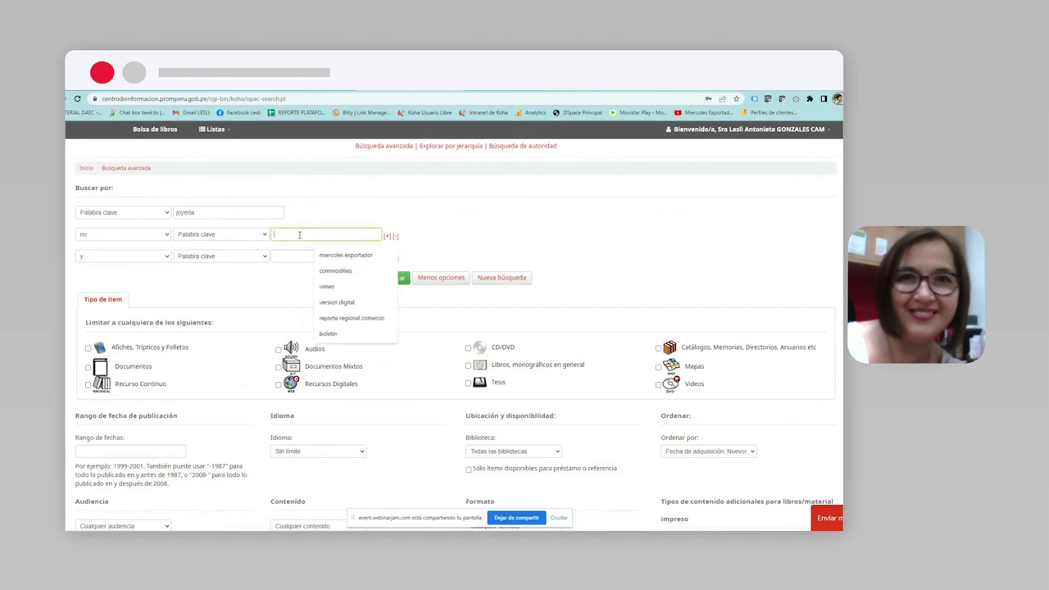
pyautogui.write('plata')
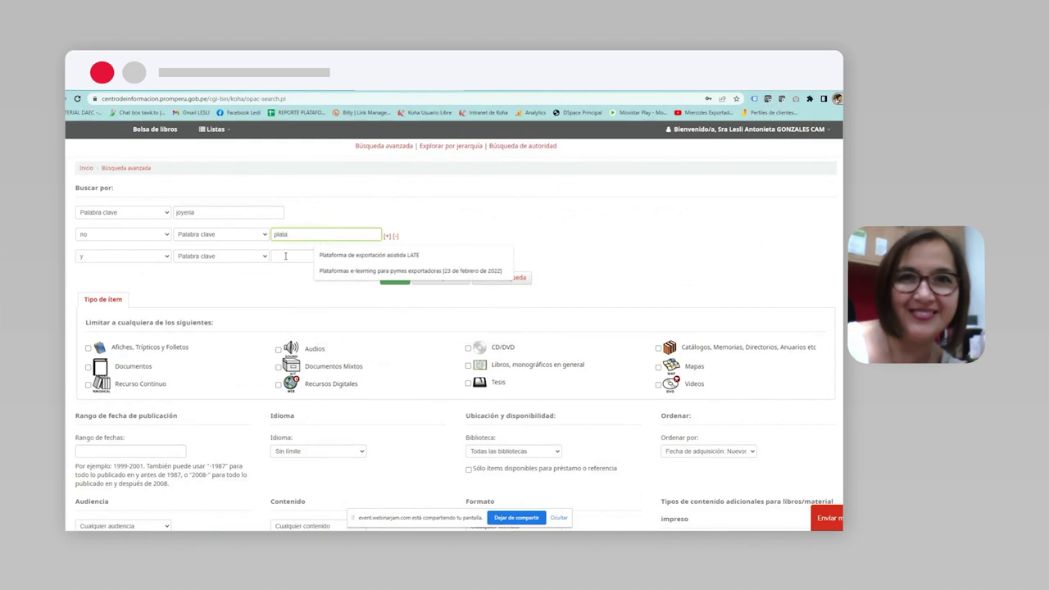
pyautogui.click(285, 256)
pyautogui.write('oro')
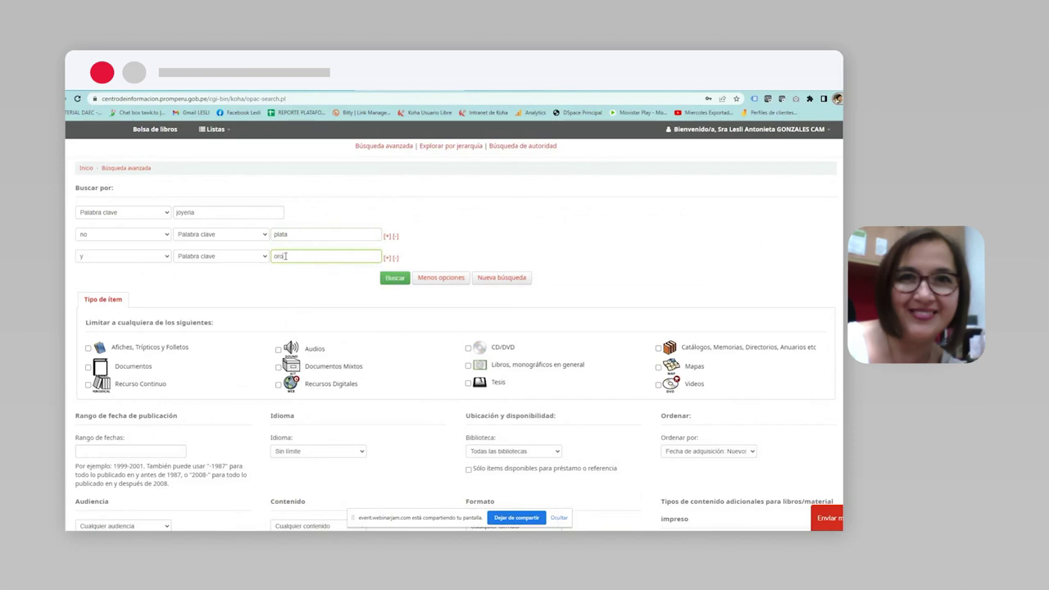
pyautogui.click(392, 279)
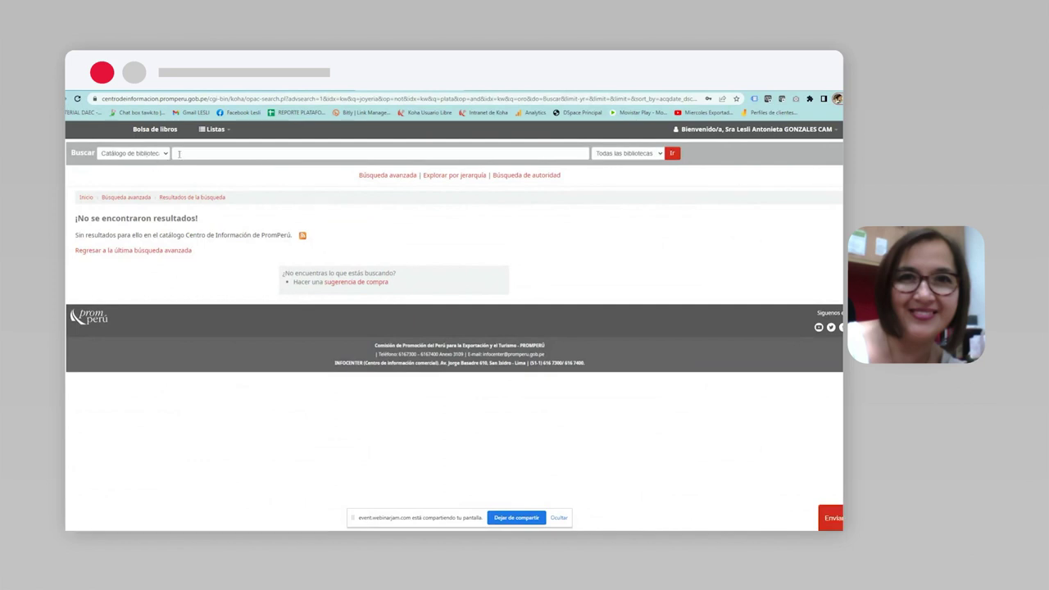
# Return to the last advanced search and look over the Tipo de ítem limits
pyautogui.click(163, 250)
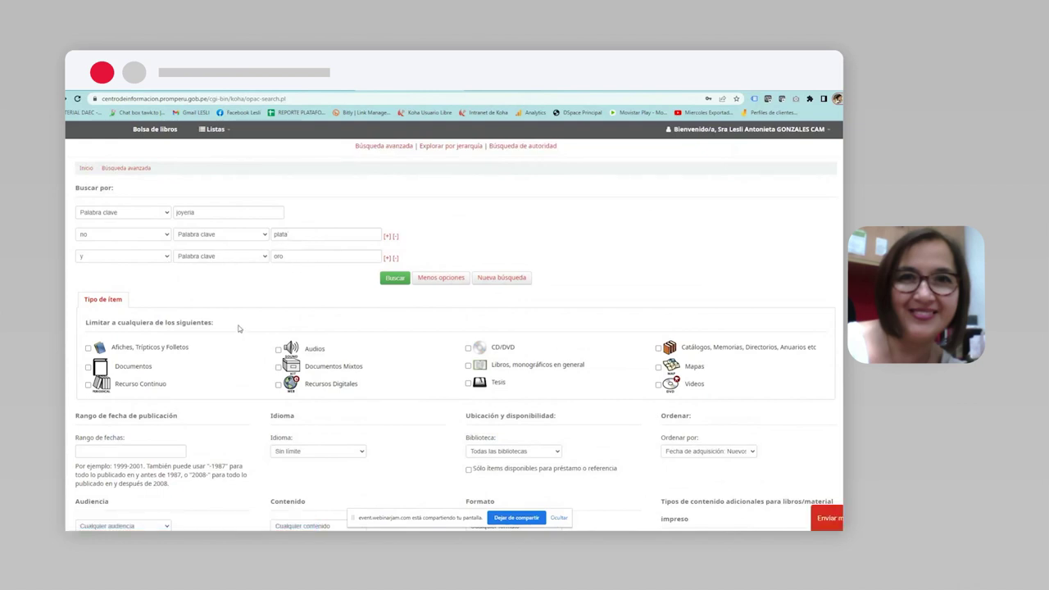
pyautogui.scroll(-3, 246, 311)
pyautogui.scroll(3, 167, 331)
pyautogui.click(658, 347)
pyautogui.click(468, 383)
pyautogui.scroll(-3, 346, 373)
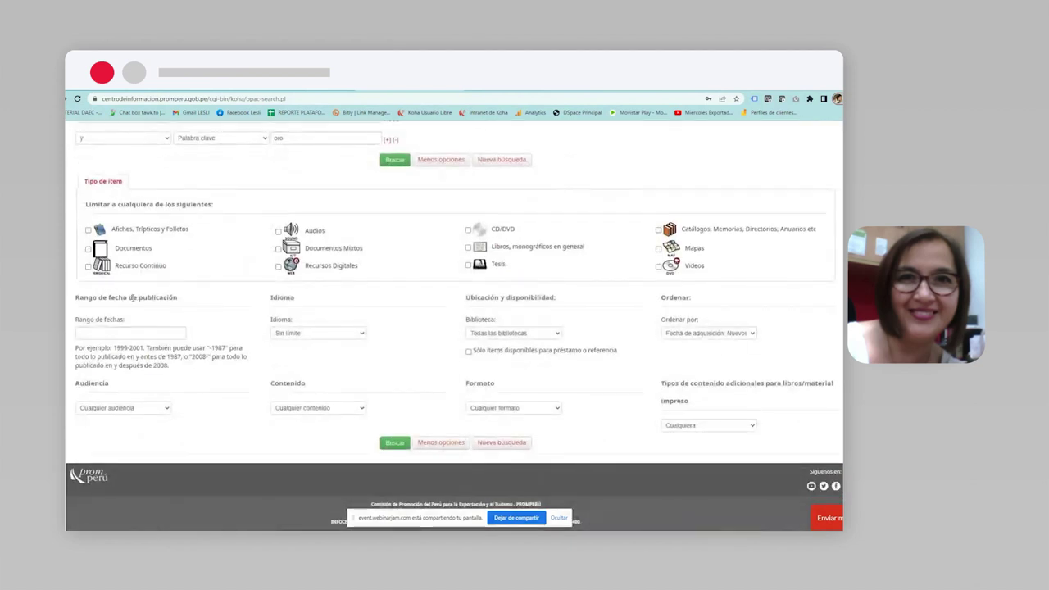
# Examine the publication date range field, the Biblioteca options and the Ordenar por options
pyautogui.click(127, 334)
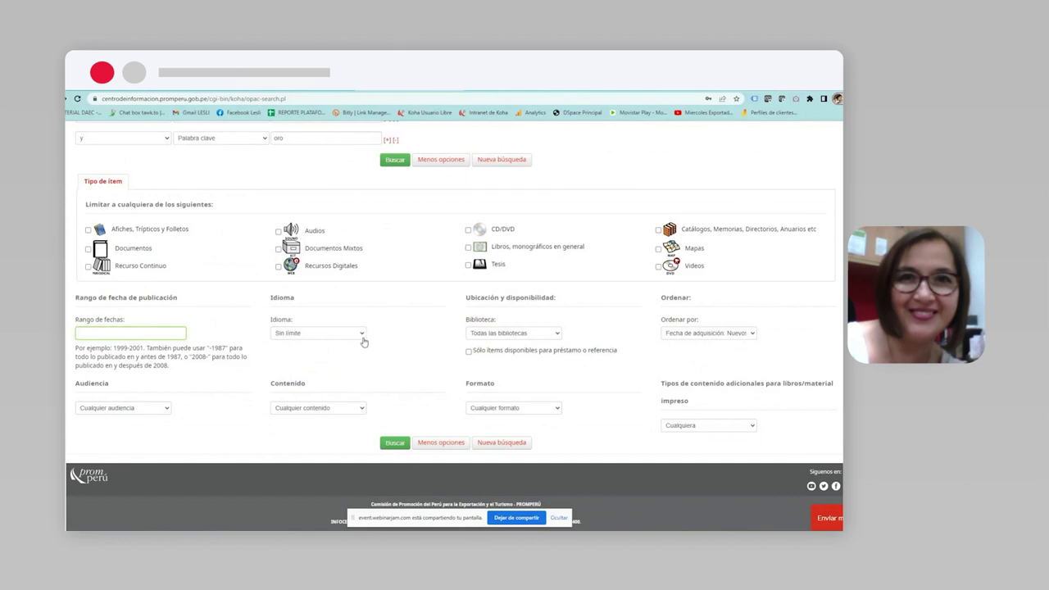
pyautogui.click(555, 333)
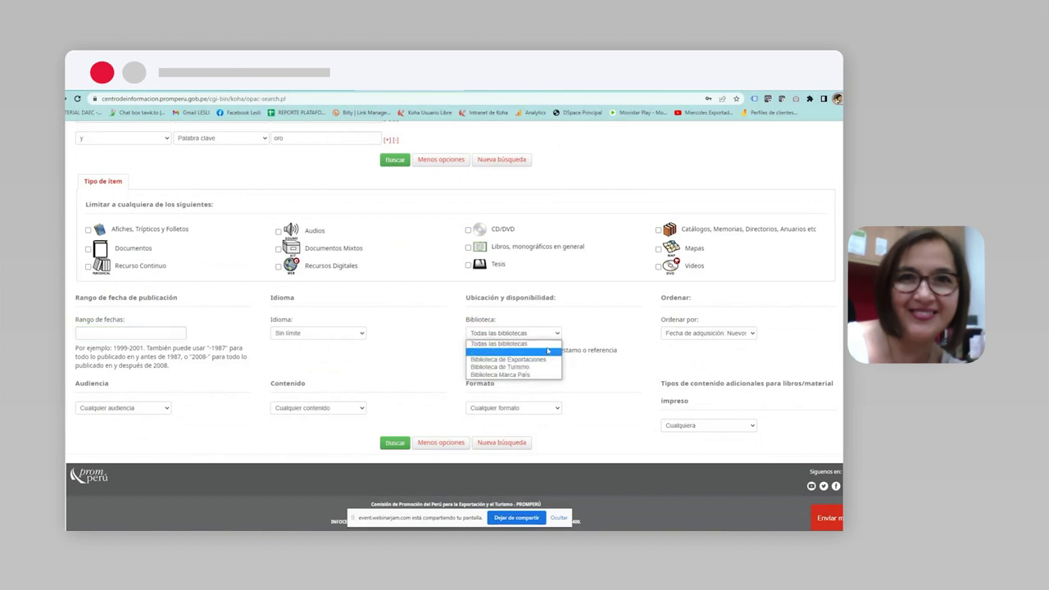
pyautogui.click(587, 326)
pyautogui.click(754, 335)
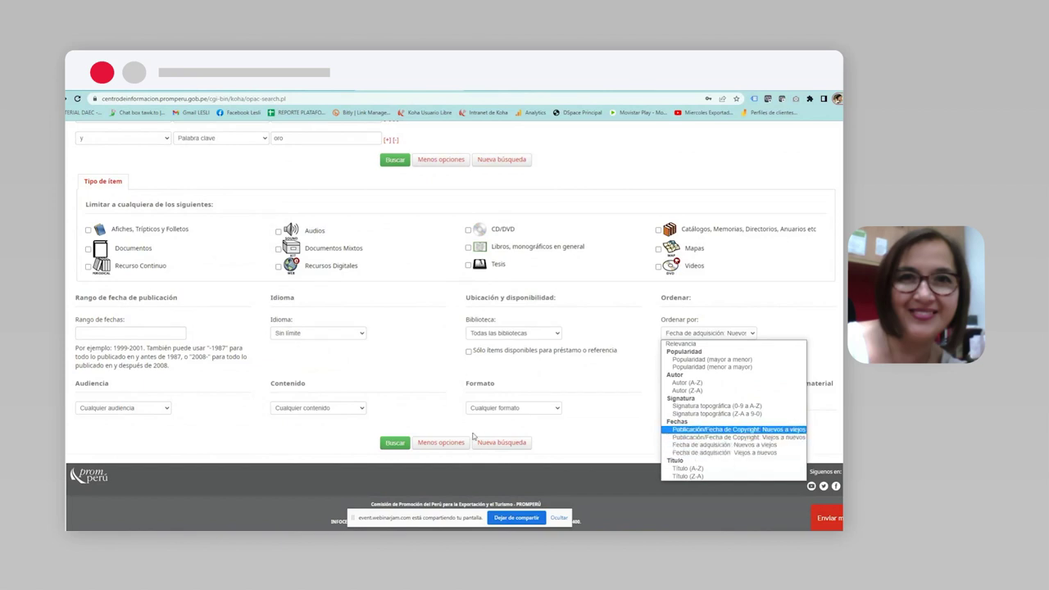
pyautogui.click(576, 393)
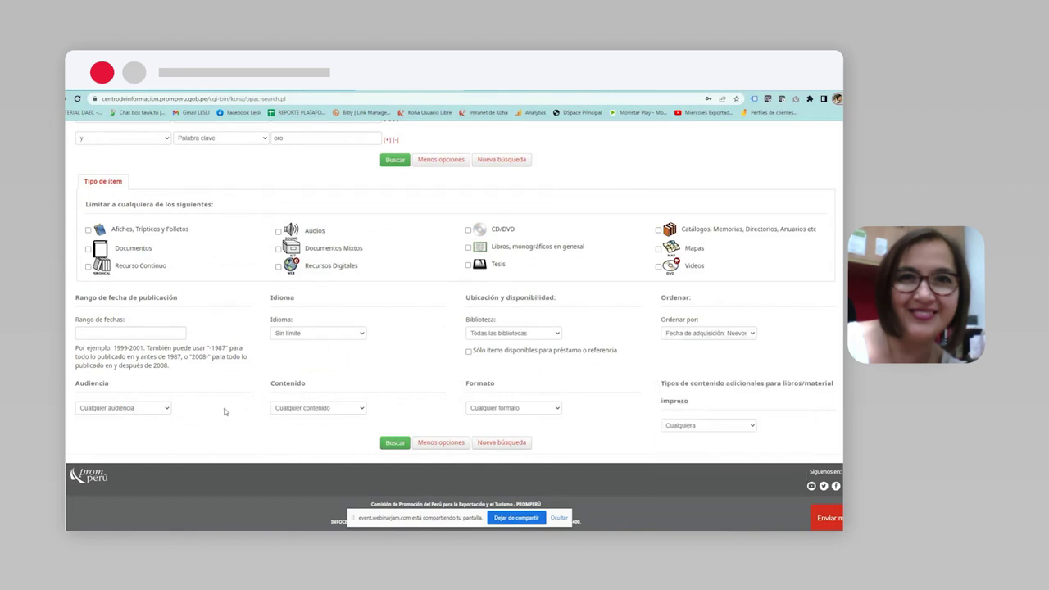
pyautogui.scroll(3, 226, 411)
pyautogui.scroll(-3, 238, 405)
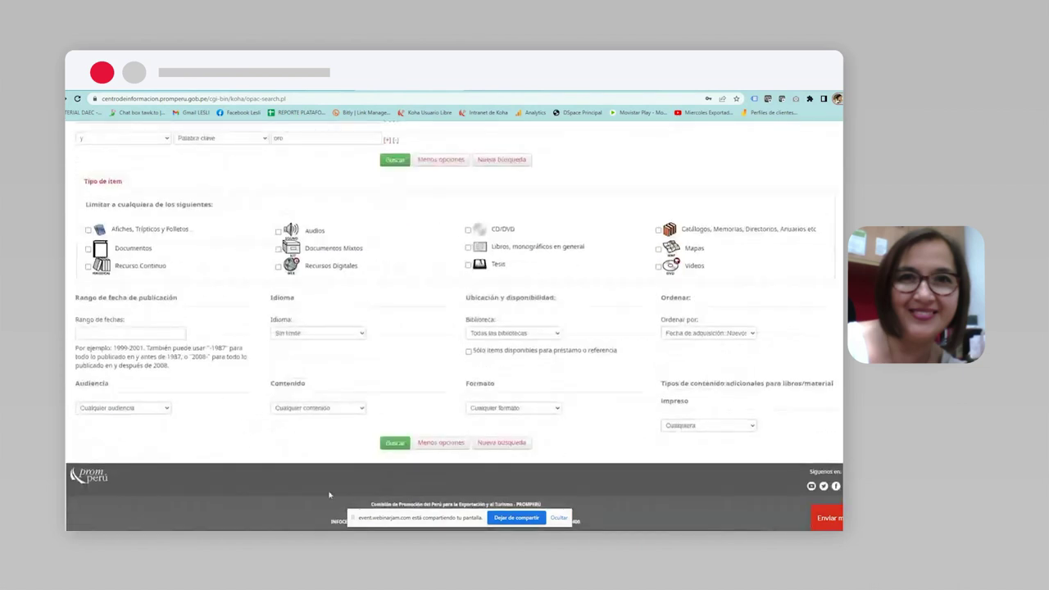
# Replace the first keyword with "arandanos", limit the item type to Catálogos, Memorias, Directorios, Anuarios and run the search
pyautogui.scroll(3, 337, 381)
pyautogui.moveTo(205, 212); pyautogui.dragTo(99, 219)
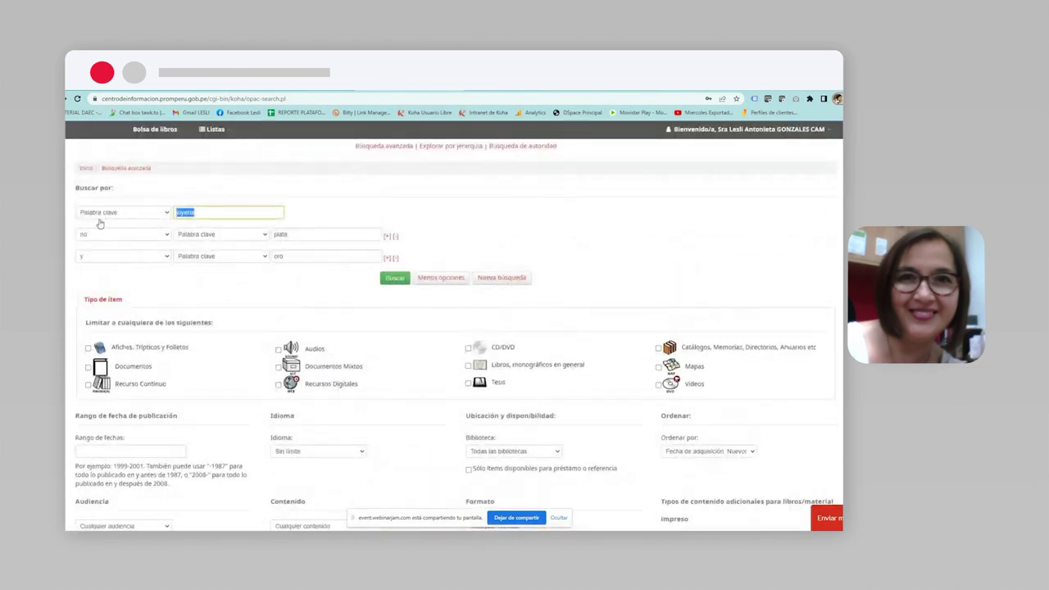
pyautogui.write('arandanos')
pyautogui.scroll(-3, 129, 169)
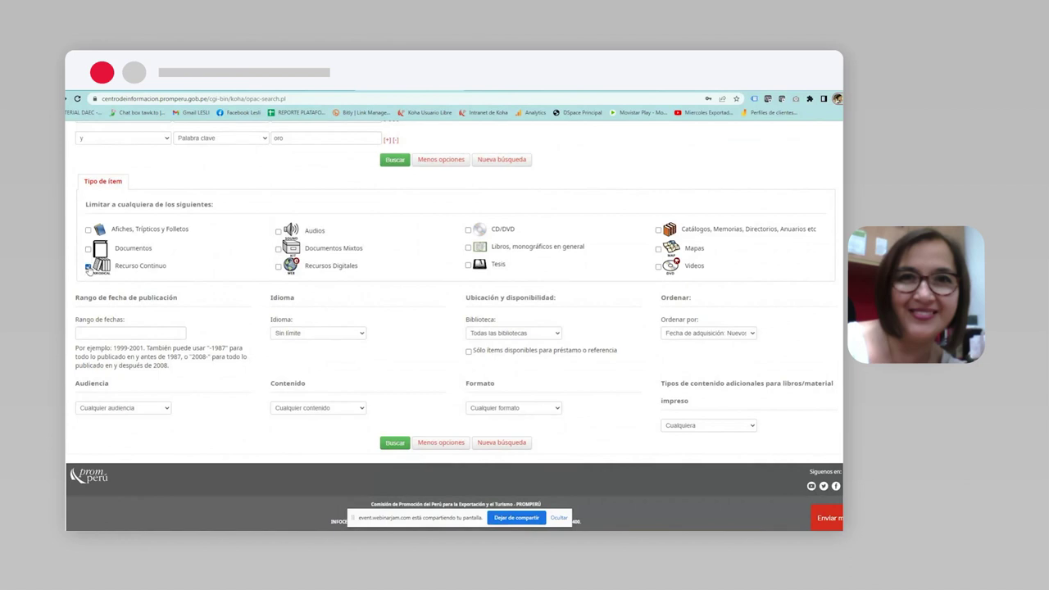
pyautogui.click(88, 268)
pyautogui.click(659, 231)
pyautogui.click(393, 443)
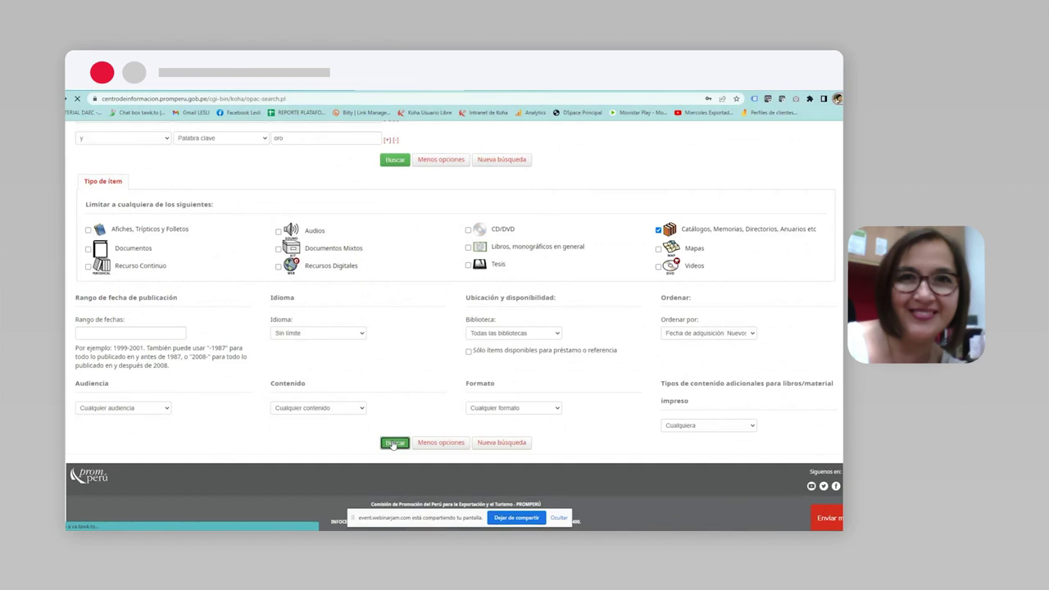
# Go back to the search form, limit the item type to Documentos instead of Catálogos and run the search
pyautogui.hotkey('alt', 'Left')
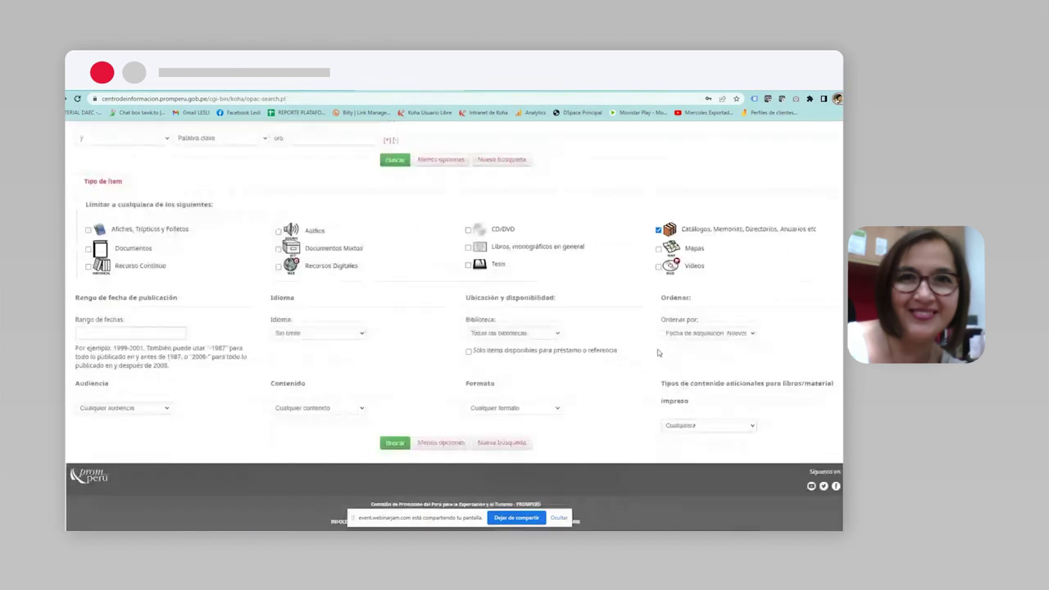
pyautogui.click(659, 230)
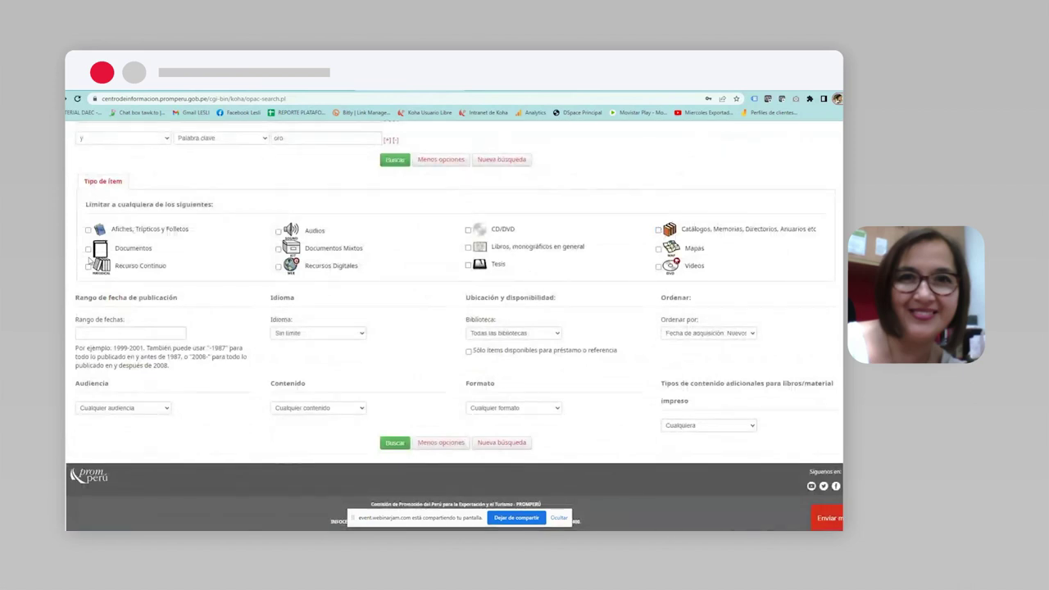
pyautogui.click(88, 249)
pyautogui.click(394, 443)
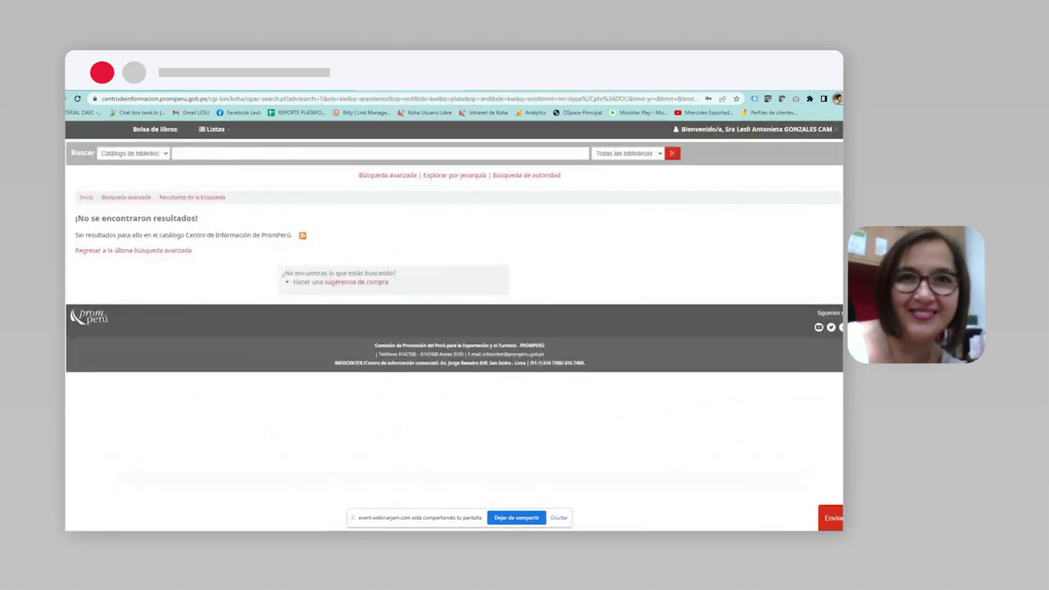
# Return to the search form and add Afiches, Trípticos y Folletos and Recurso Continuo to the item type limits
pyautogui.click(65, 99)
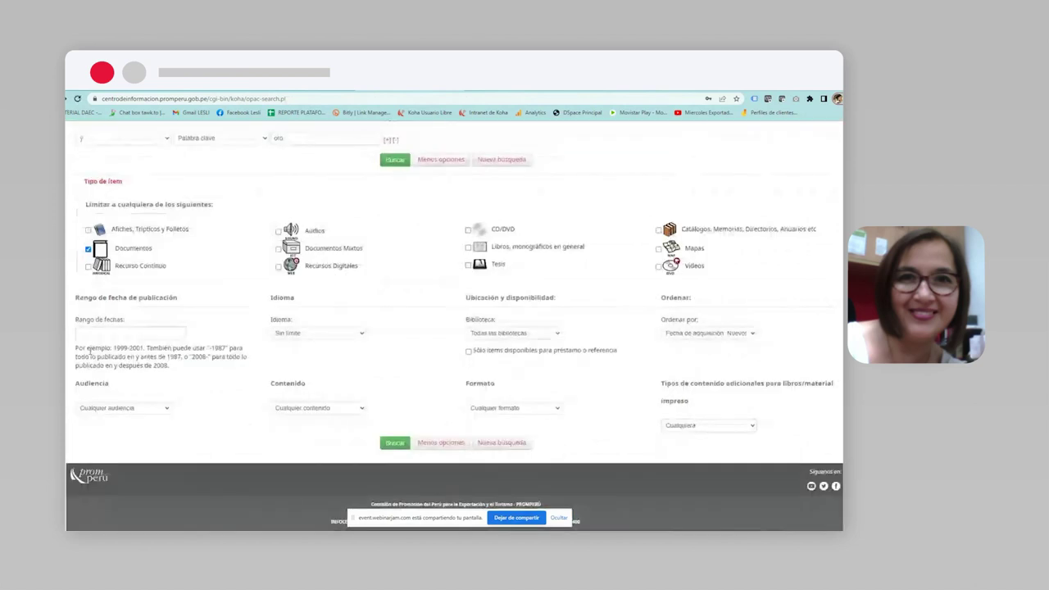
pyautogui.click(87, 229)
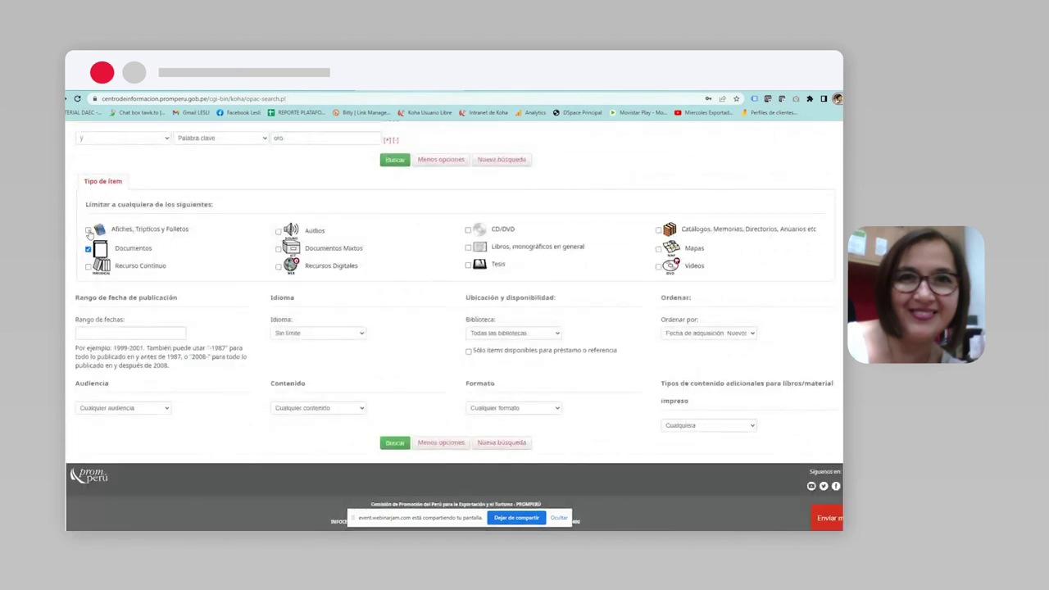
pyautogui.click(88, 267)
# Remove the "plata" and "oro" term rows from the advanced search
pyautogui.scroll(3, 247, 203)
pyautogui.moveTo(300, 234); pyautogui.dragTo(254, 238)
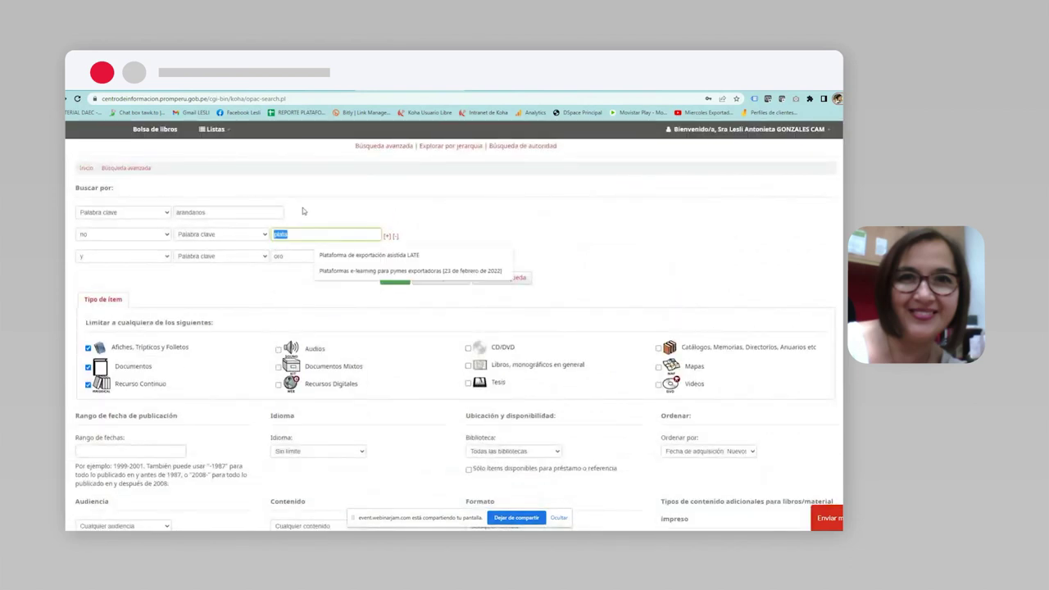
pyautogui.click(481, 225)
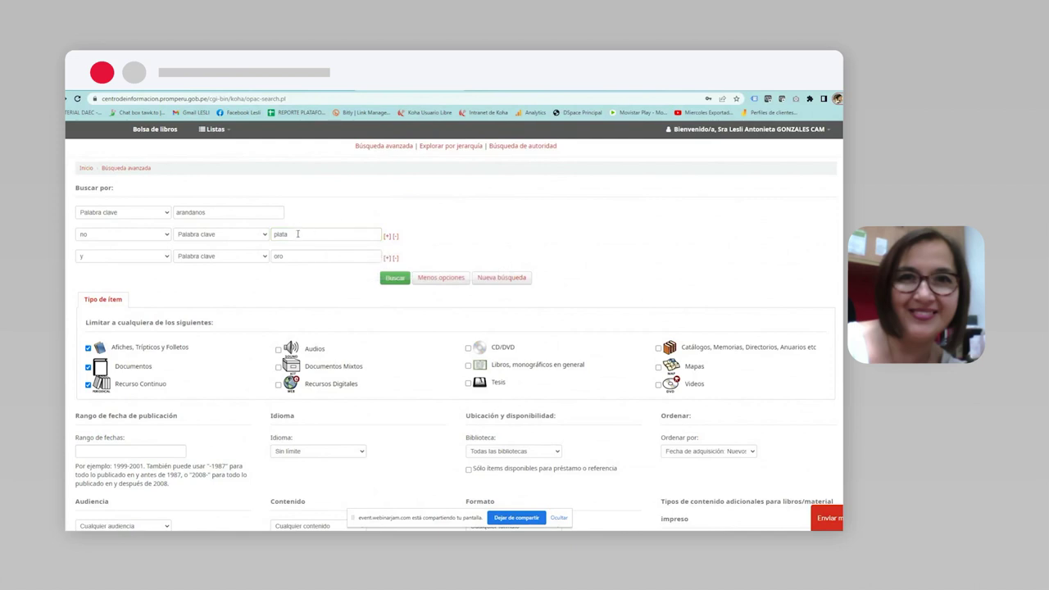
pyautogui.moveTo(298, 232); pyautogui.dragTo(253, 238)
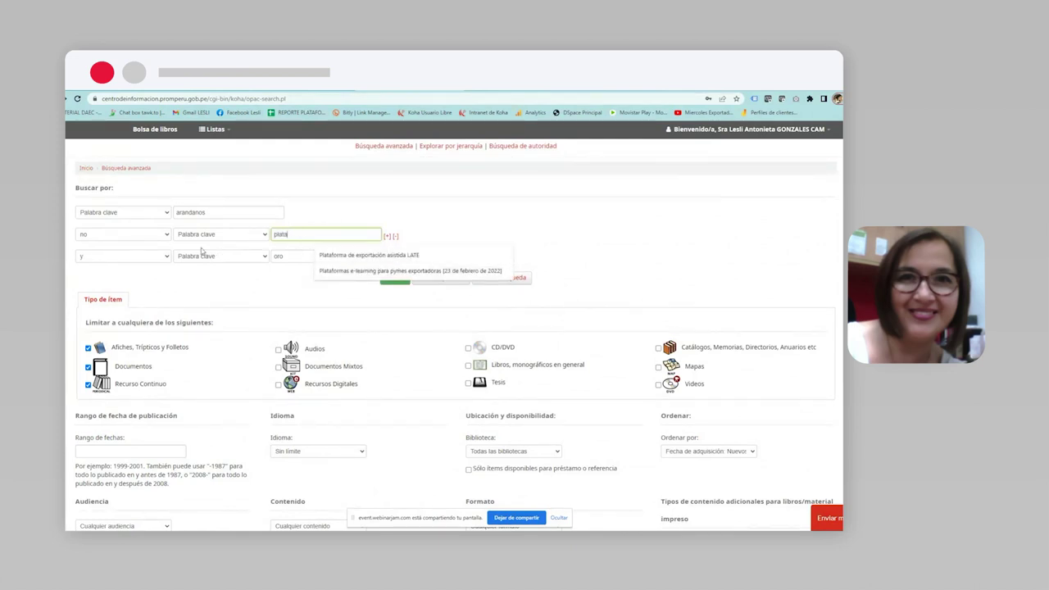
pyautogui.click(396, 236)
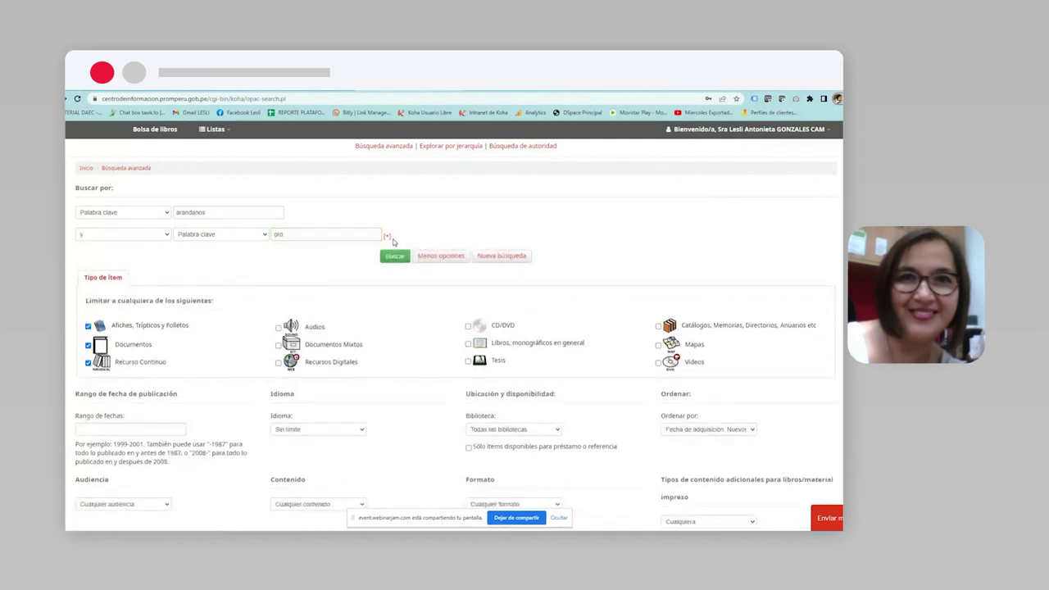
pyautogui.click(387, 237)
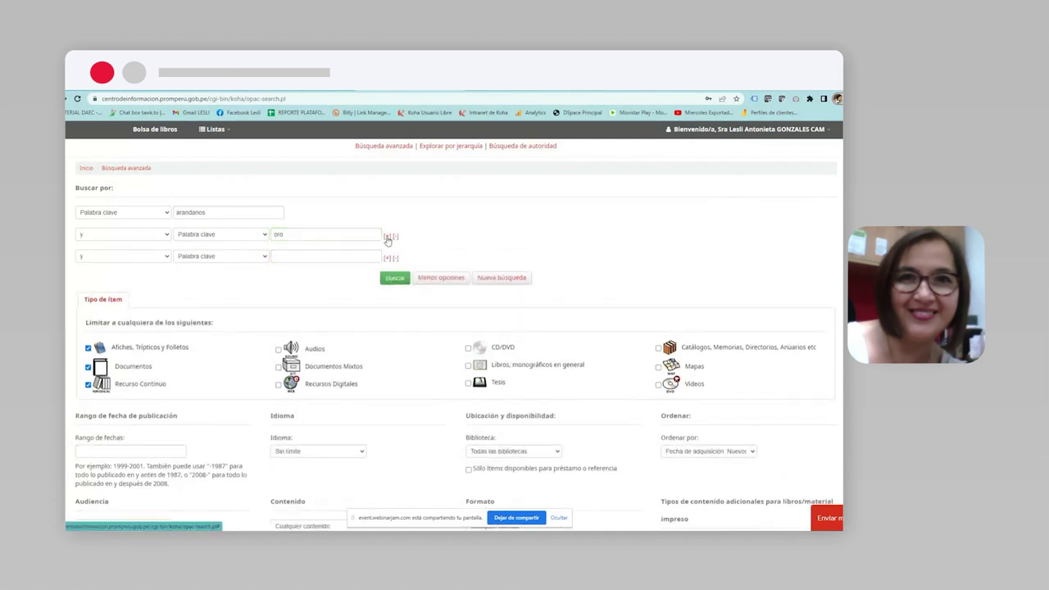
pyautogui.click(395, 237)
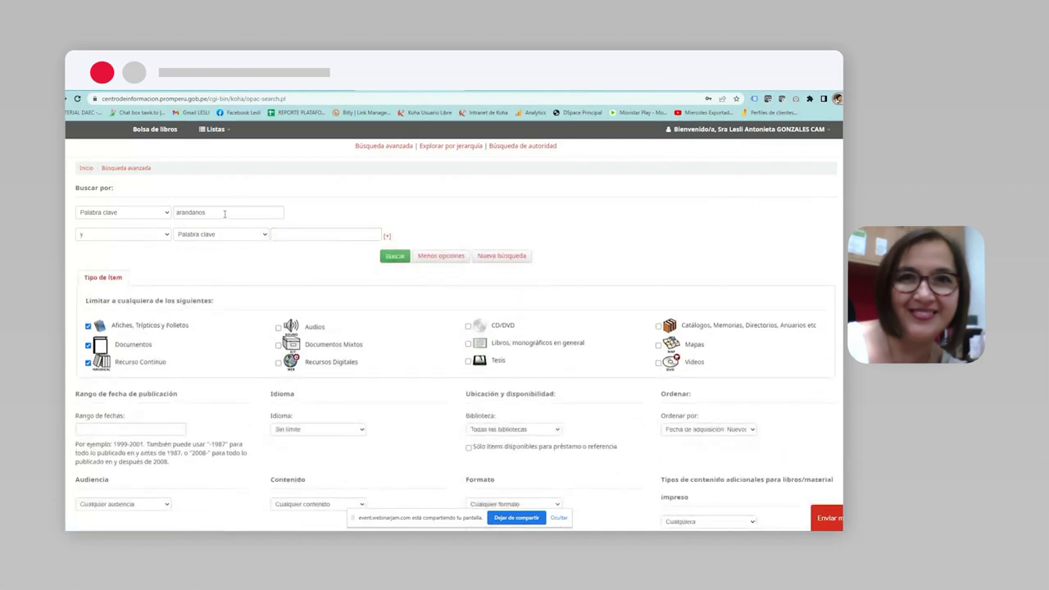
# Limit the "arandanos" search to Catálogos and Recurso Continuo, clearing Afiches and Documentos, and run it
pyautogui.click(658, 326)
pyautogui.click(88, 326)
pyautogui.click(88, 345)
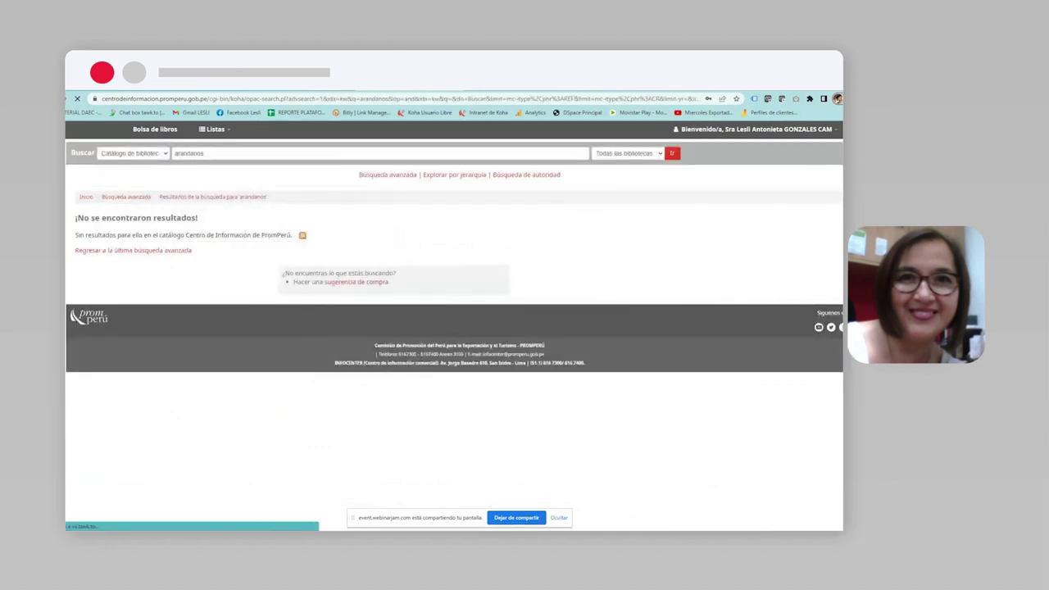
# Go back to the search form, replace the Catálogos limit with Documentos and run the "arandanos" search
pyautogui.hotkey('alt', 'Left')
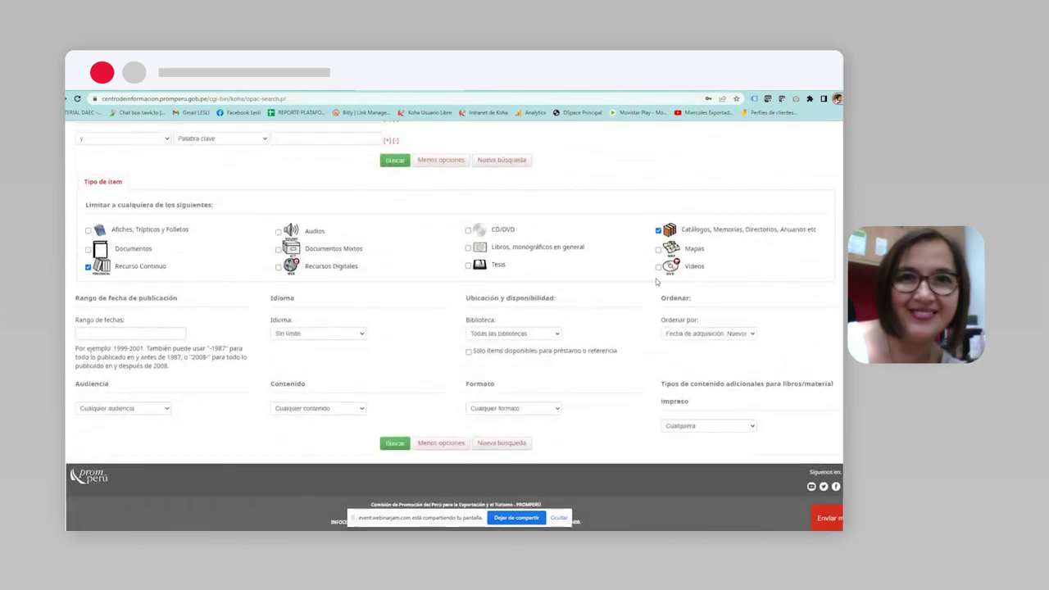
pyautogui.click(658, 230)
pyautogui.click(88, 250)
pyautogui.scroll(3, 102, 258)
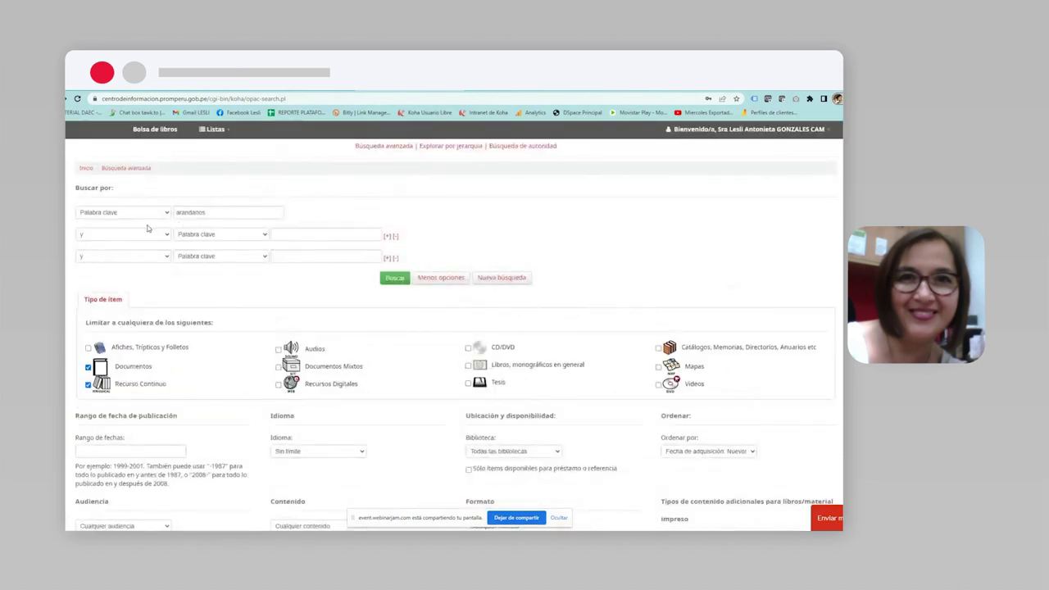
pyautogui.click(394, 278)
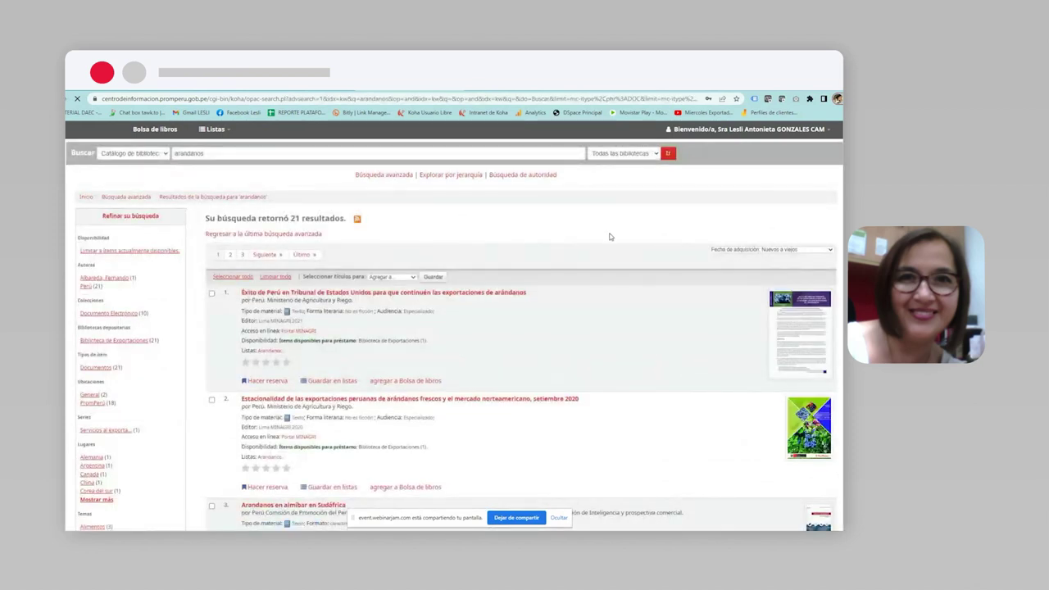
# Review the titles found for "arandanos" on the first results page
pyautogui.scroll(-2, 613, 238)
pyautogui.scroll(-3, 521, 327)
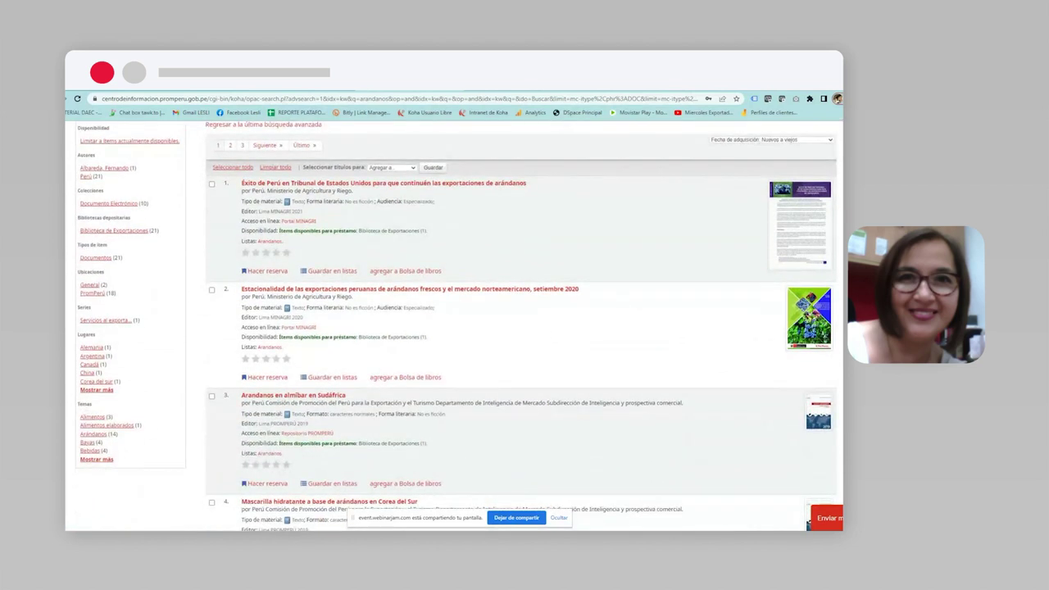
pyautogui.scroll(-5, 521, 328)
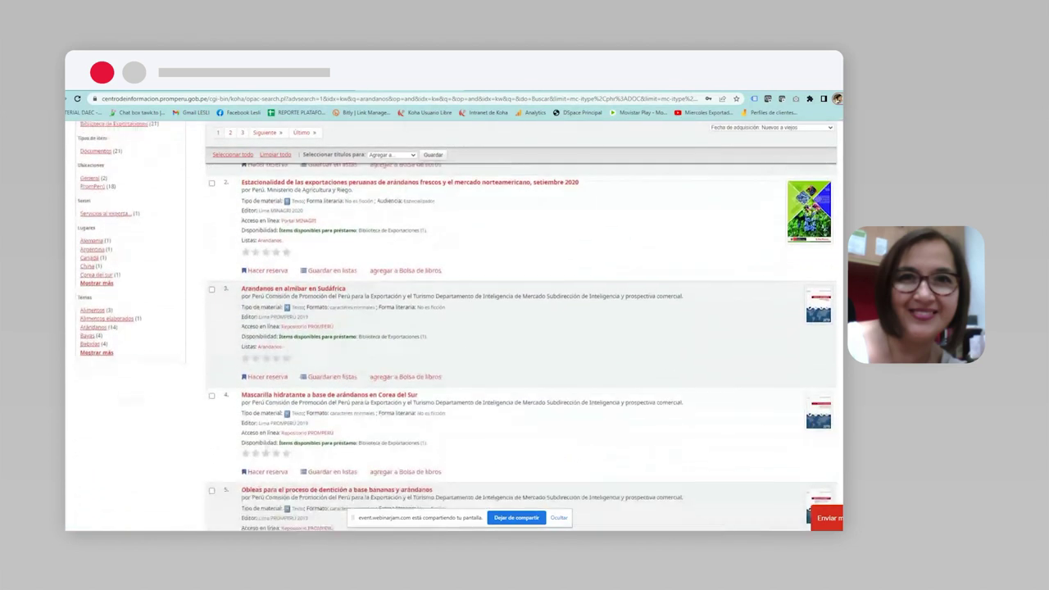
pyautogui.scroll(-4, 522, 327)
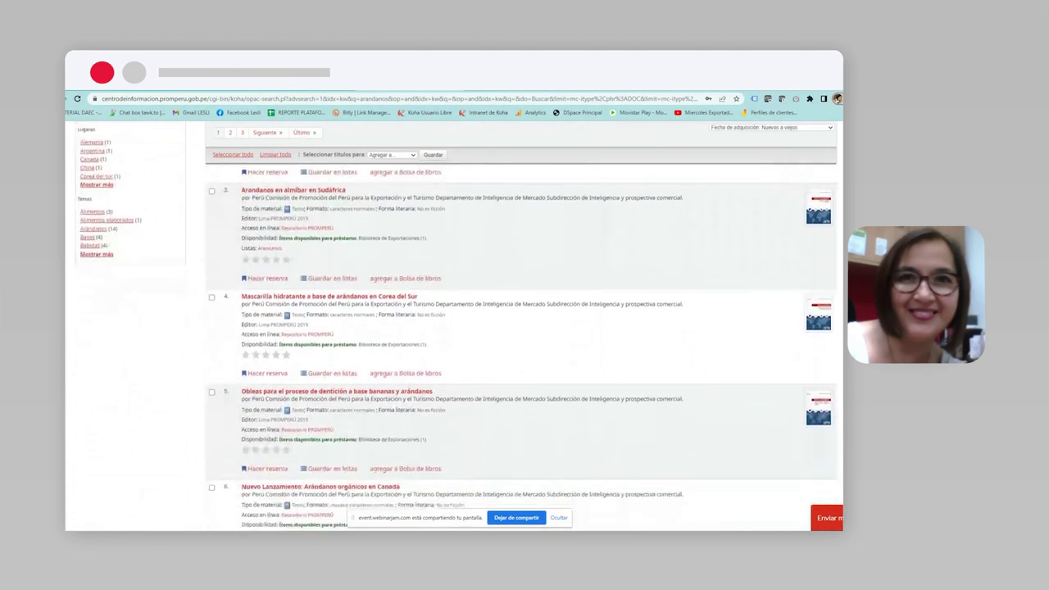
pyautogui.scroll(-1, 521, 327)
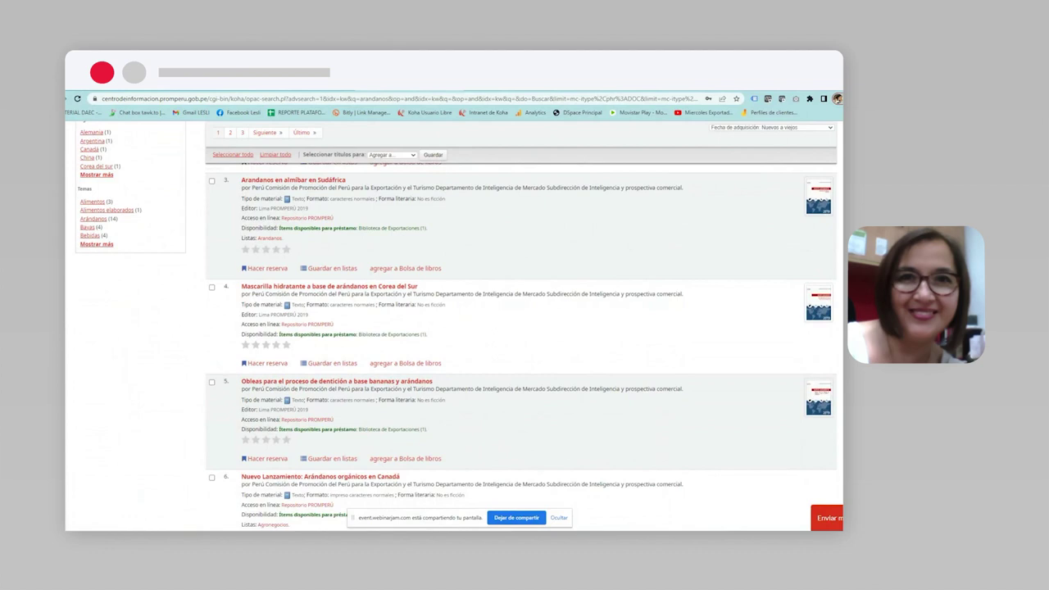
pyautogui.scroll(-2, 522, 328)
pyautogui.scroll(15, 521, 328)
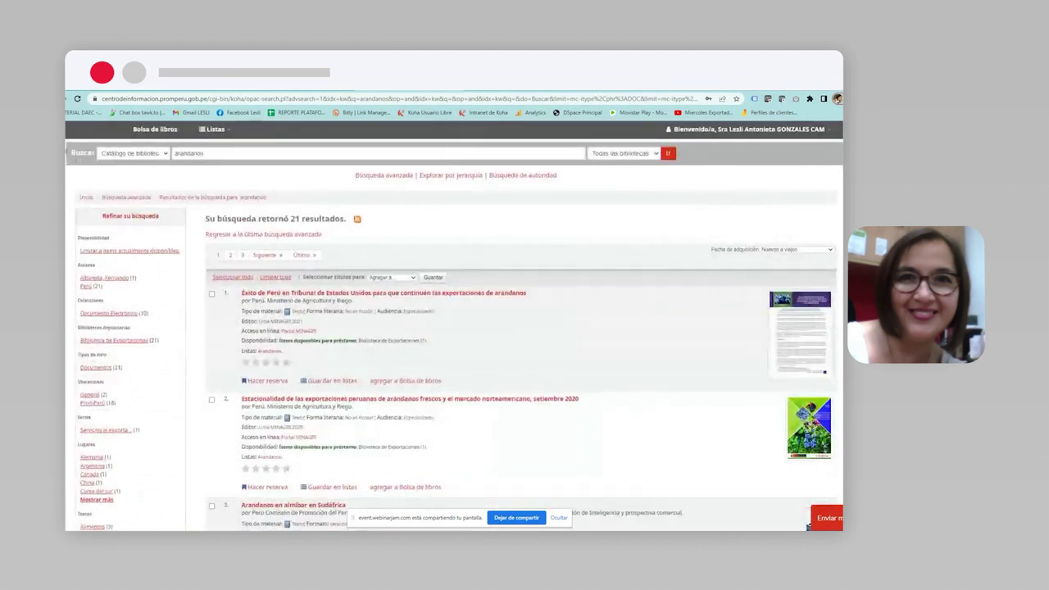